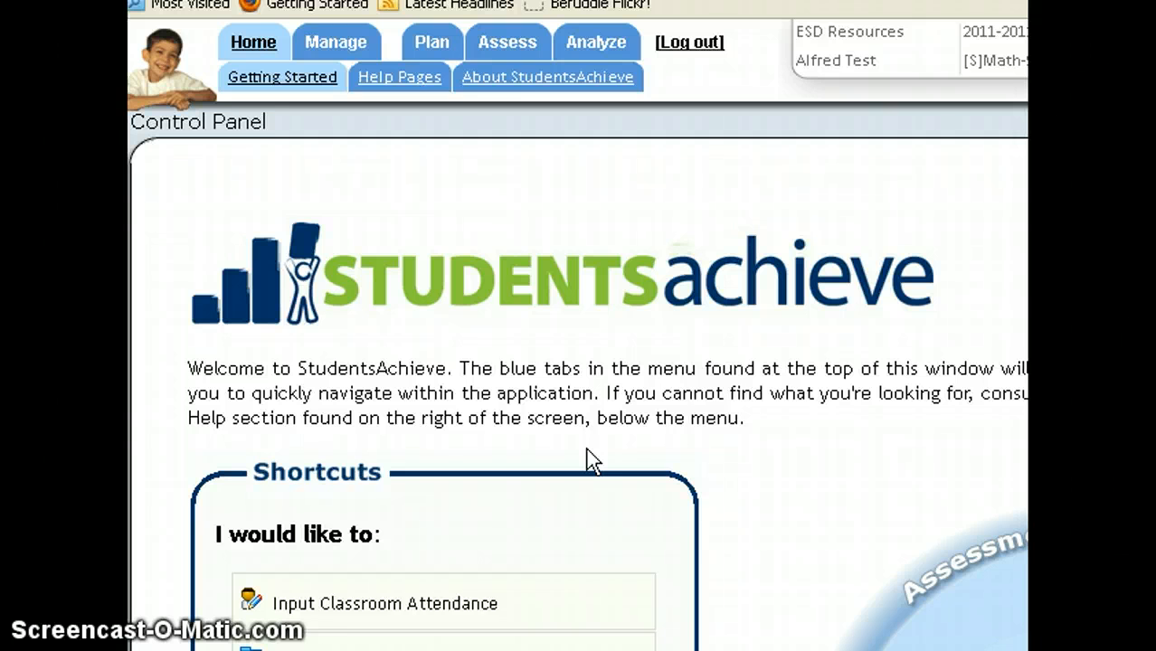
Open the Input Classroom Attendance form and move its window so the whole class and period area is in view.
click(508, 387)
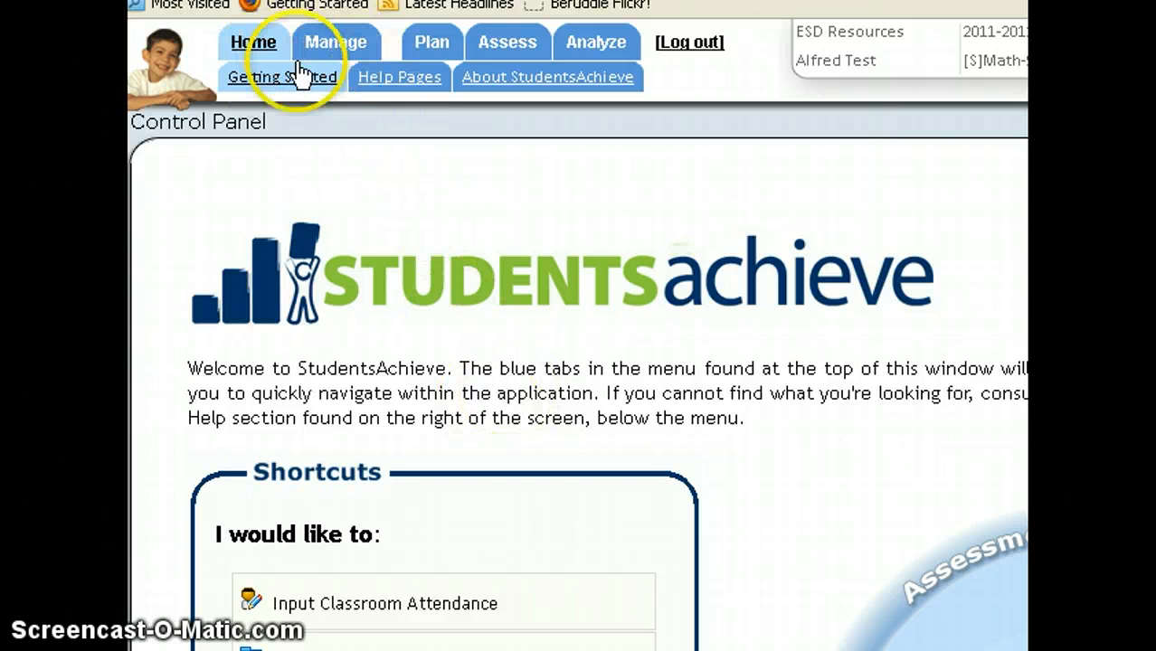
click(344, 49)
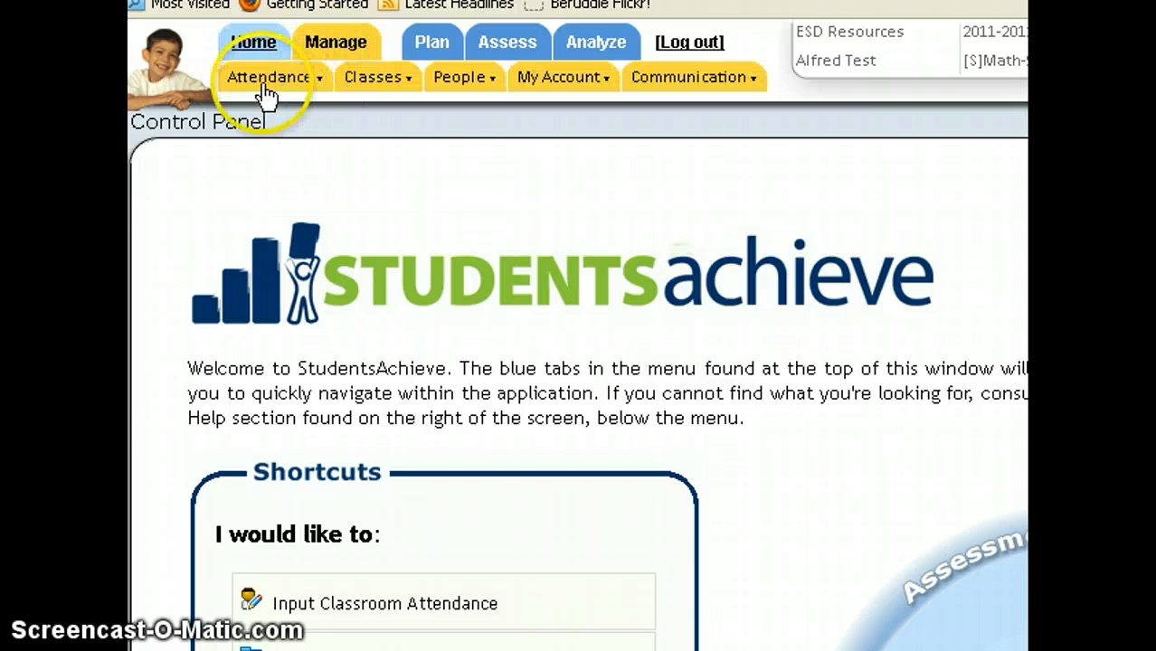
click(306, 83)
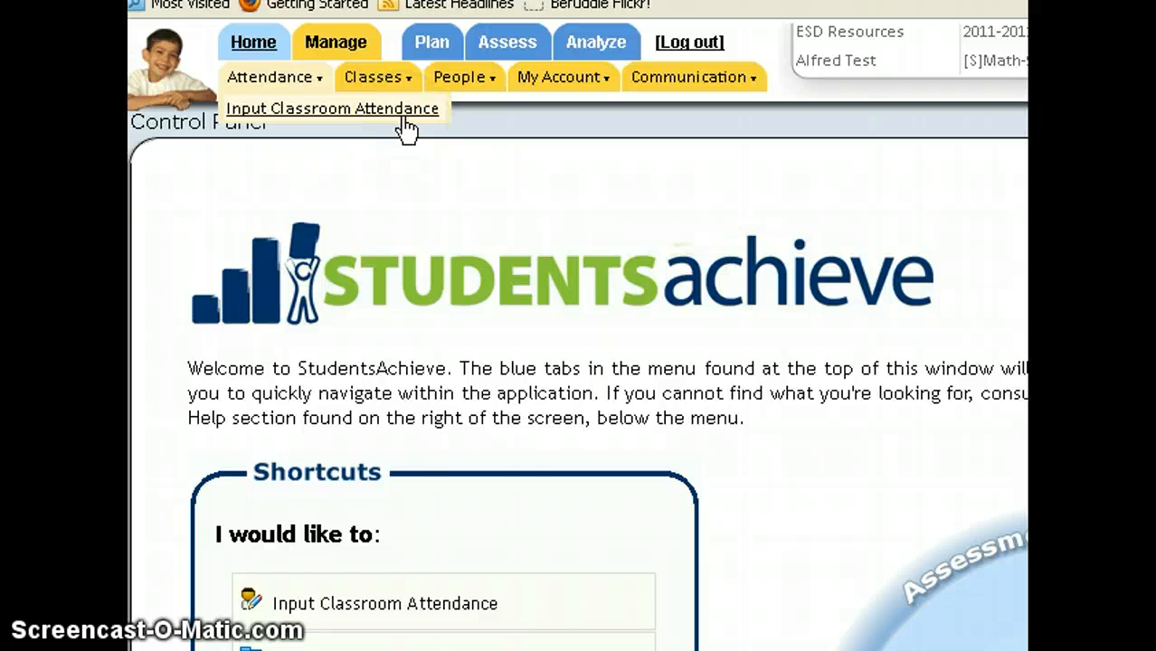
click(383, 600)
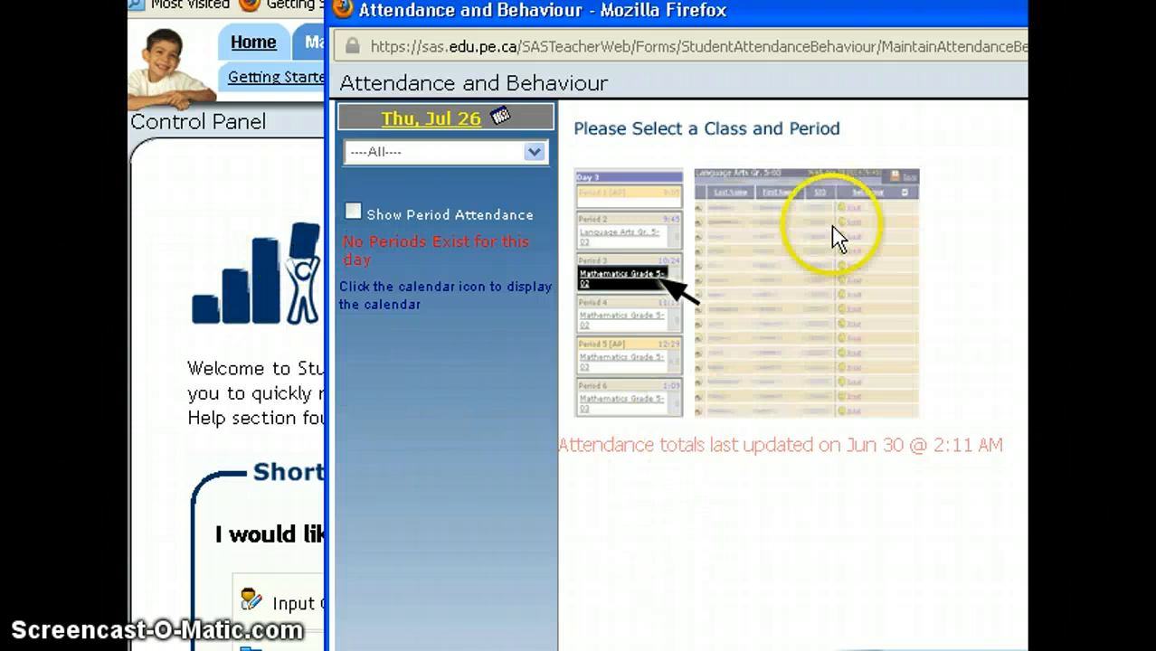
drag(749, 154, 880, 177)
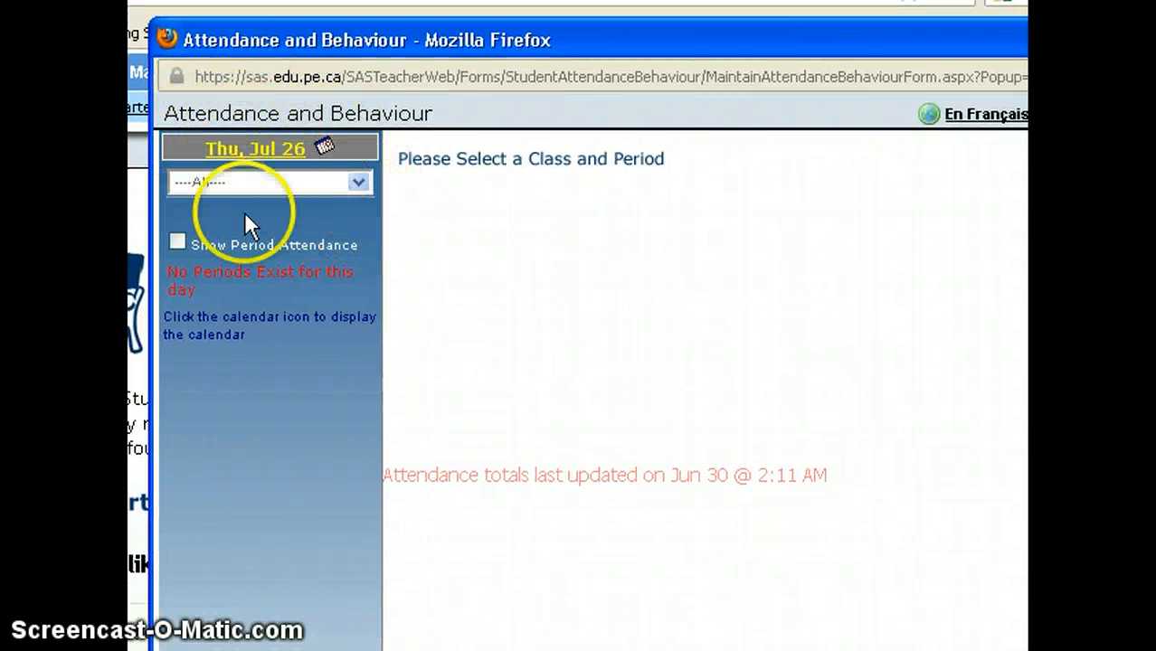
Set the attendance date to Mon, Jun 18 and open the AM Attendance list for Homeroom-1A.
click(323, 147)
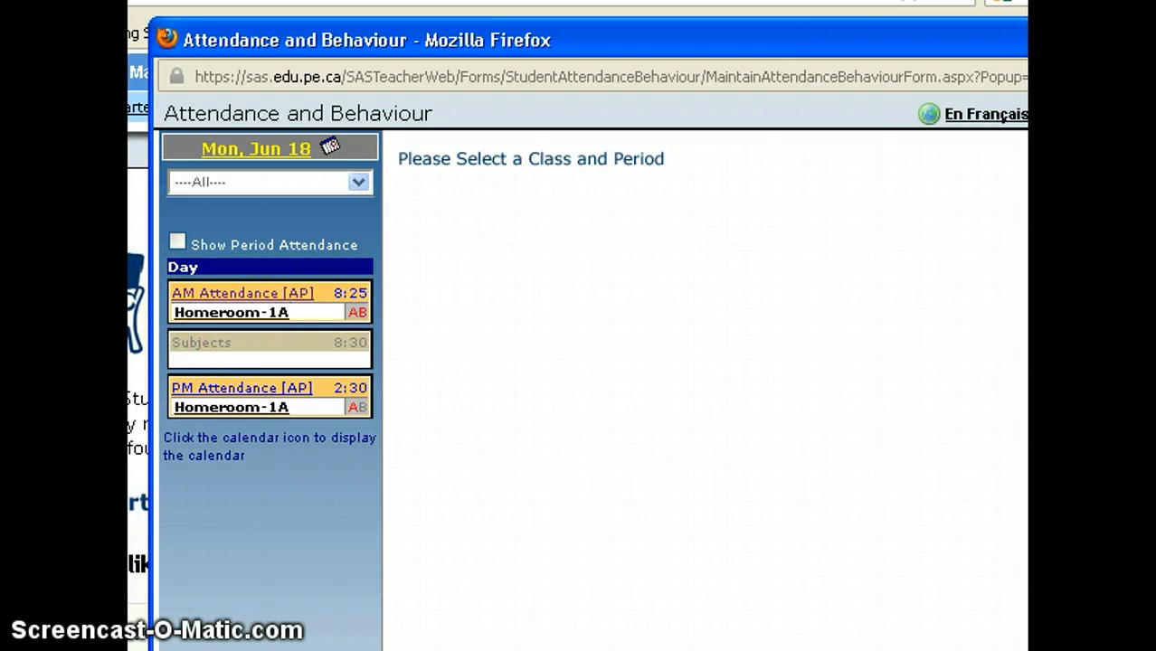
click(232, 312)
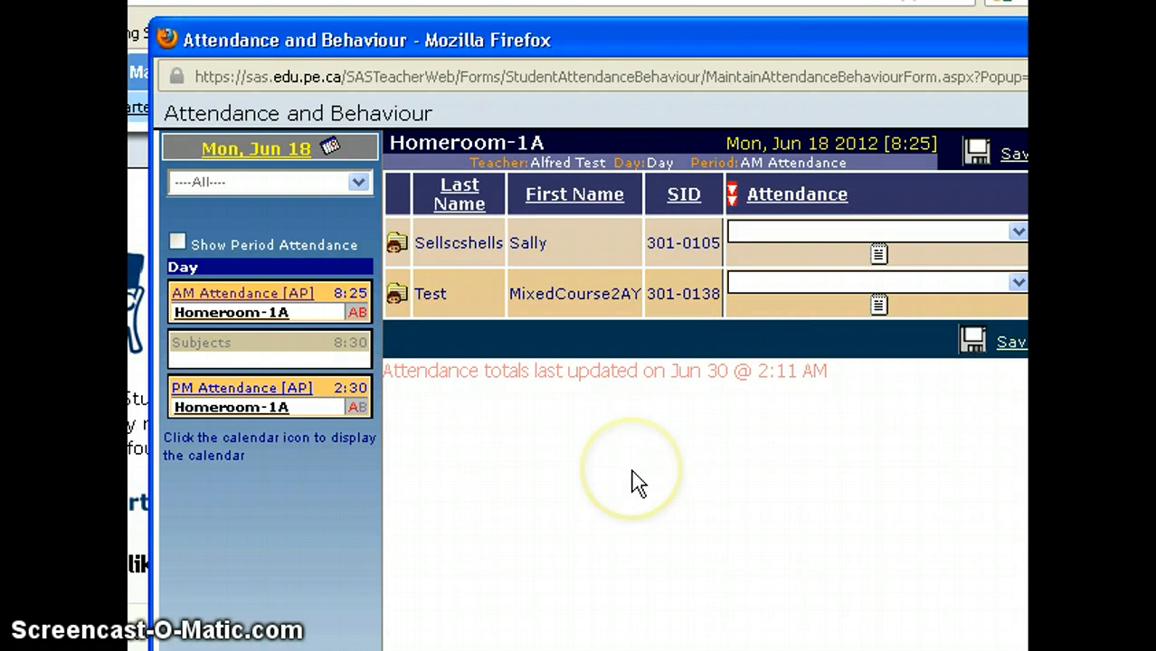
click(939, 511)
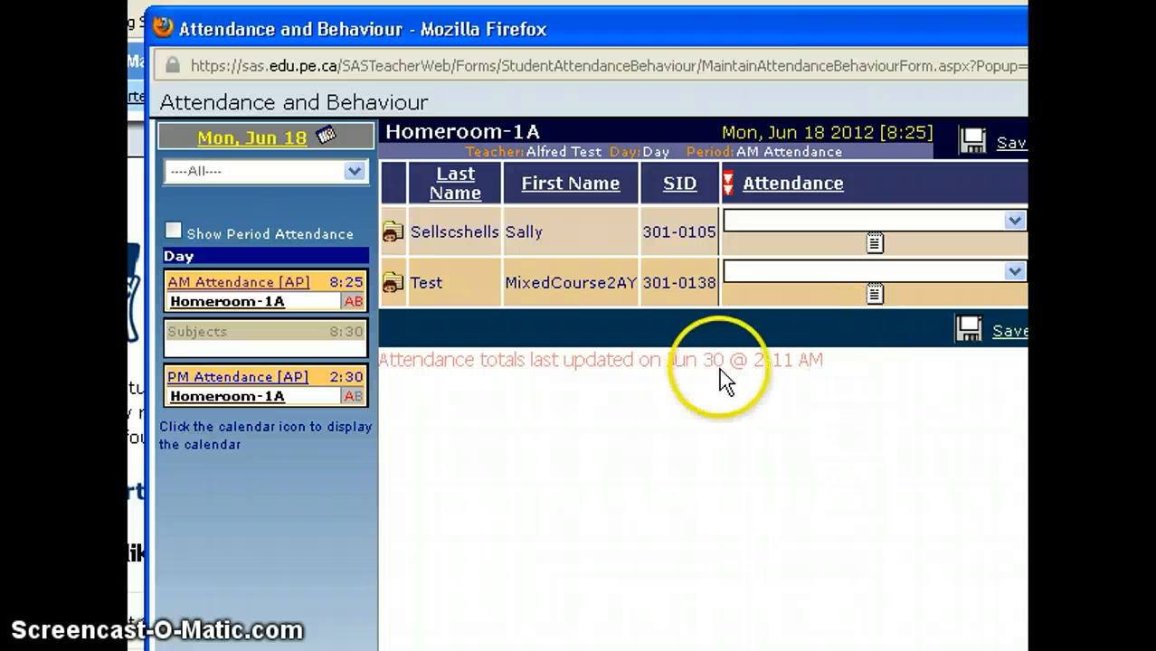
click(237, 288)
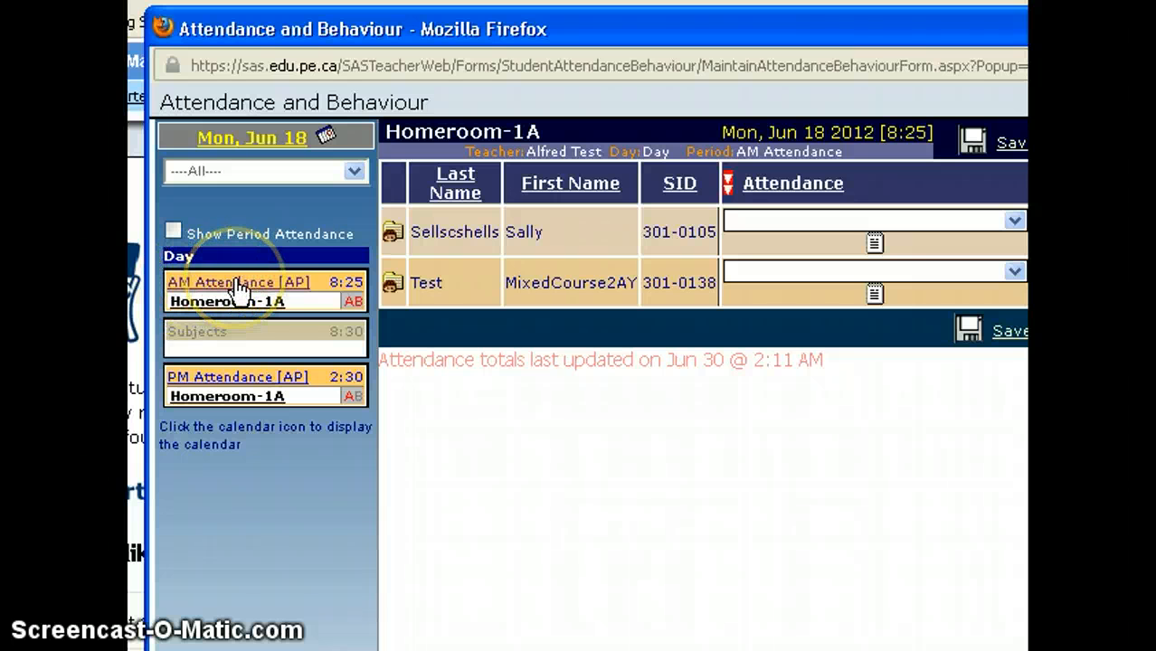
click(239, 288)
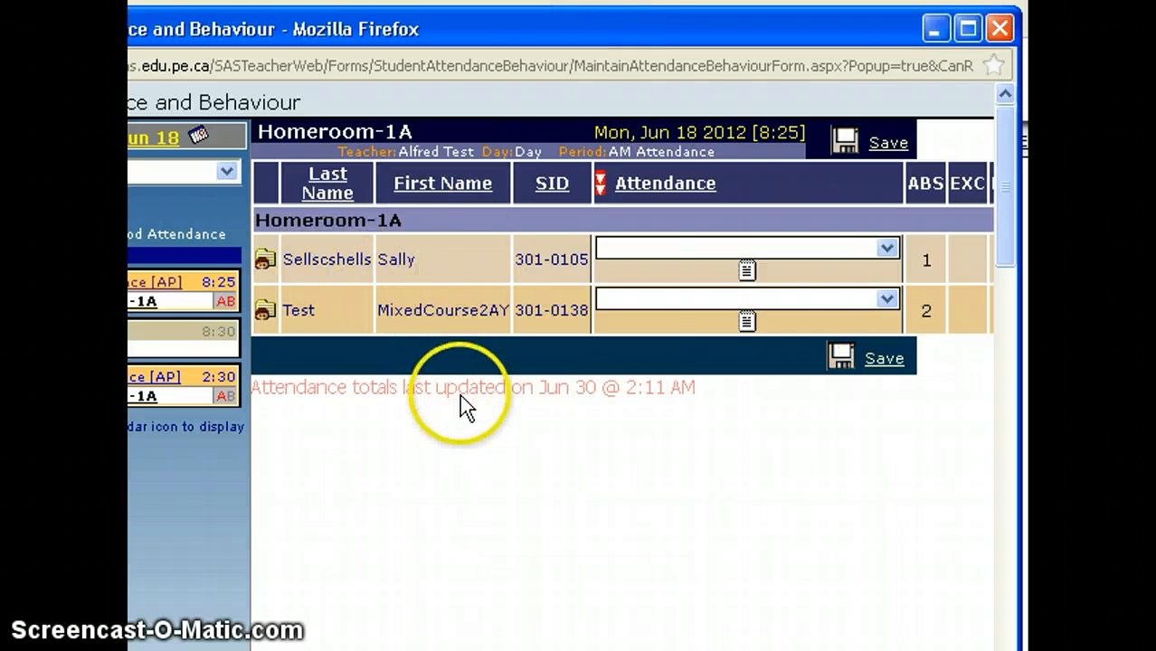
Try marking the first student in the list as Present individually, and clear the code again.
click(887, 248)
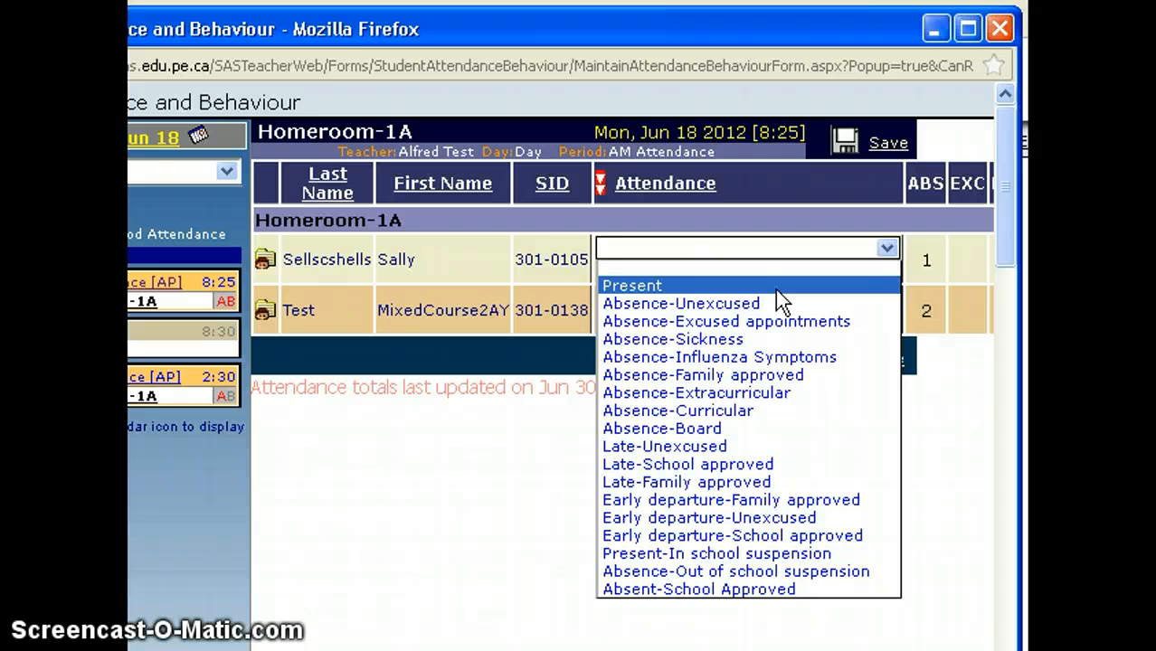
click(648, 289)
click(886, 298)
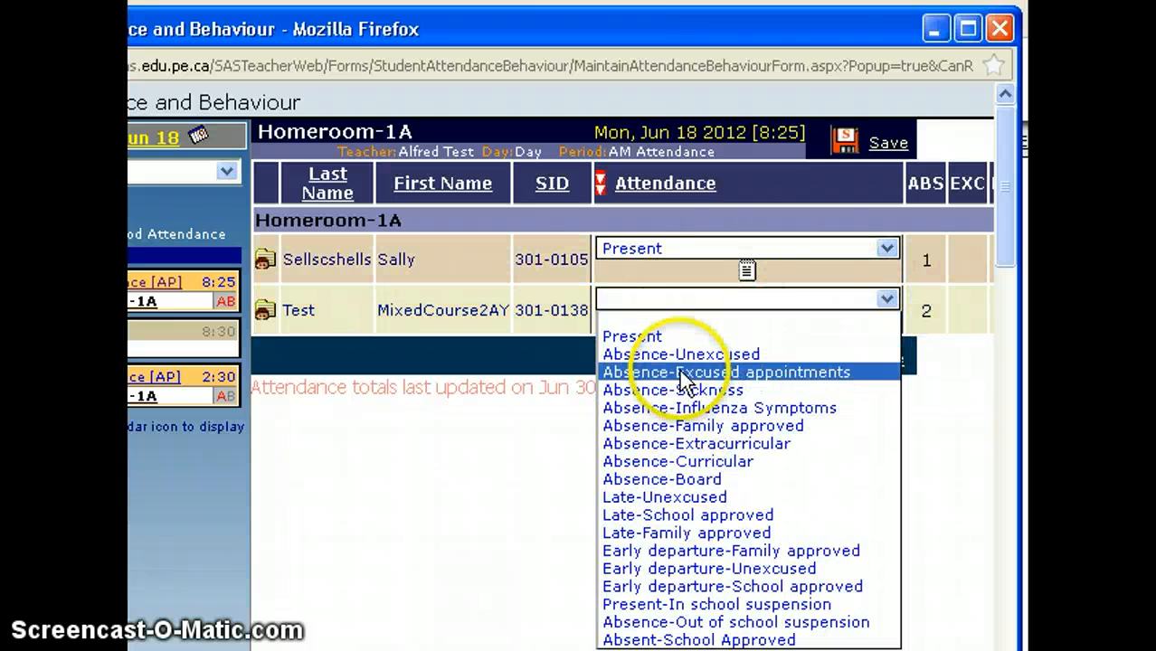
click(496, 443)
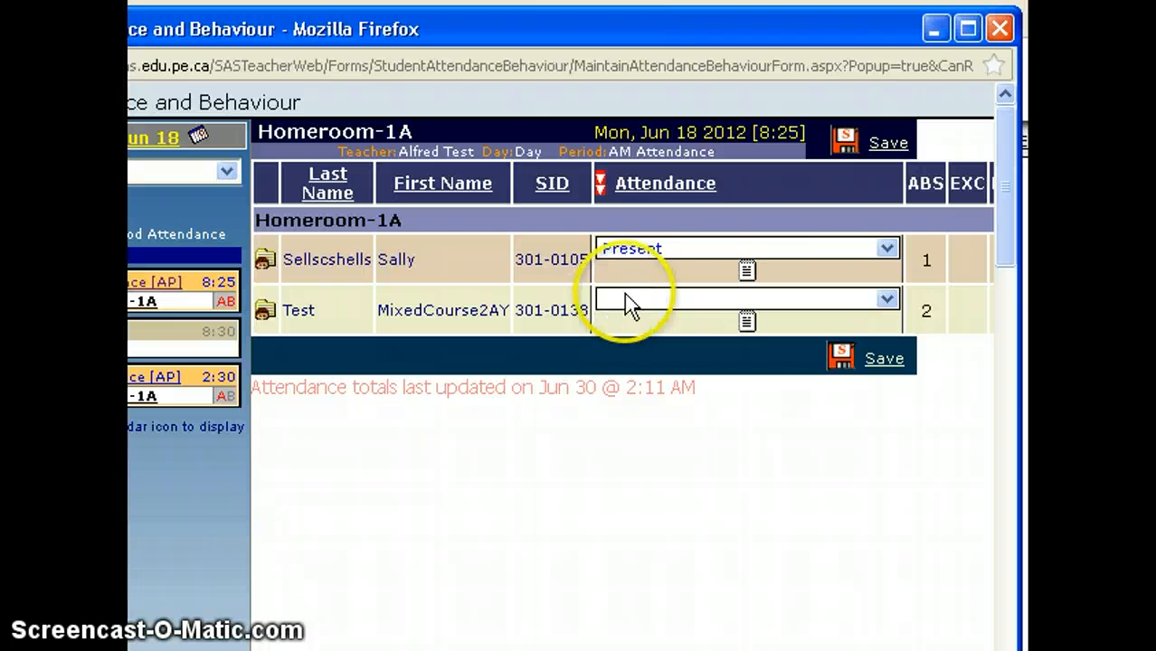
click(886, 249)
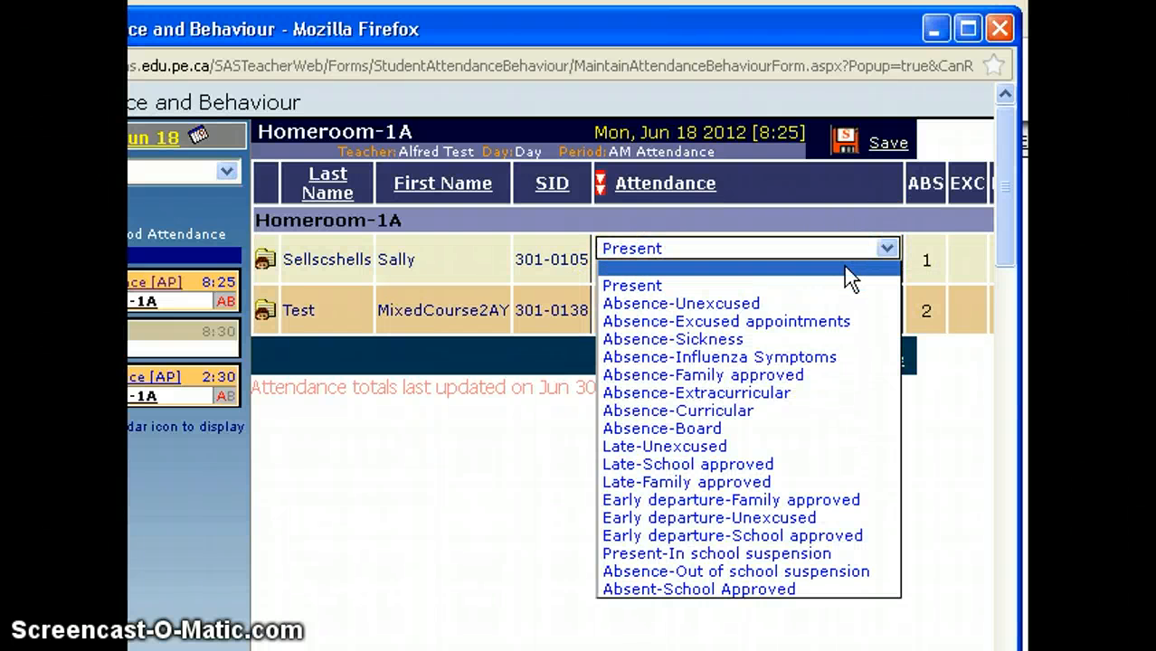
click(843, 266)
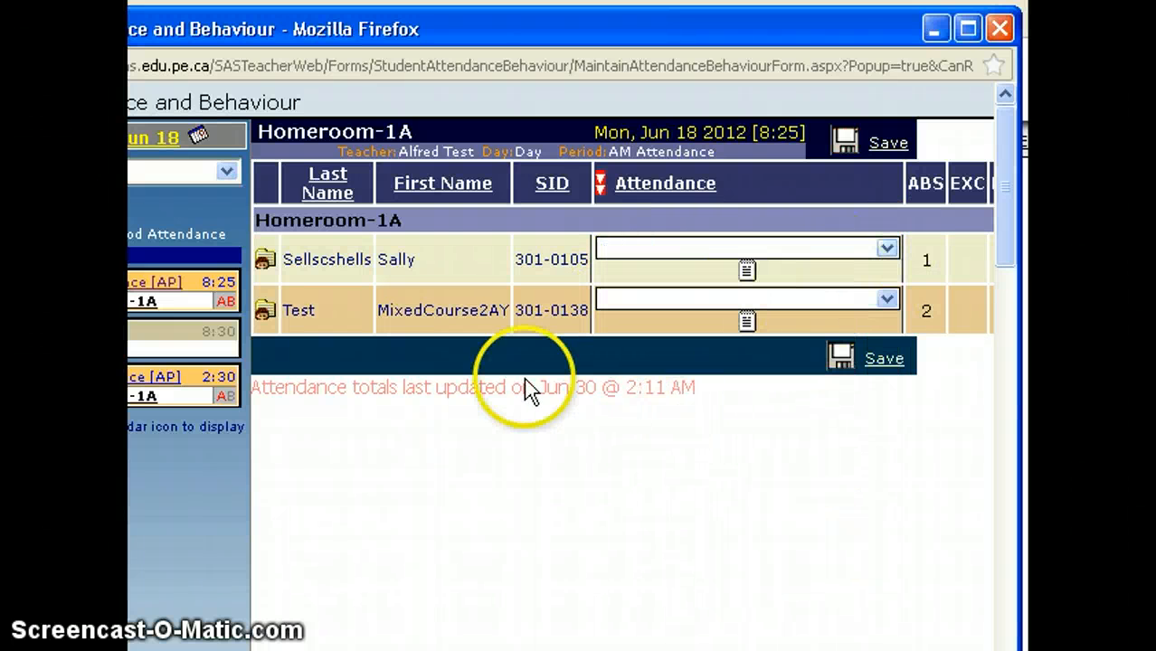
Fill the attendance code Present for all students in Homeroom-1A at once, without overwriting existing entries.
click(600, 181)
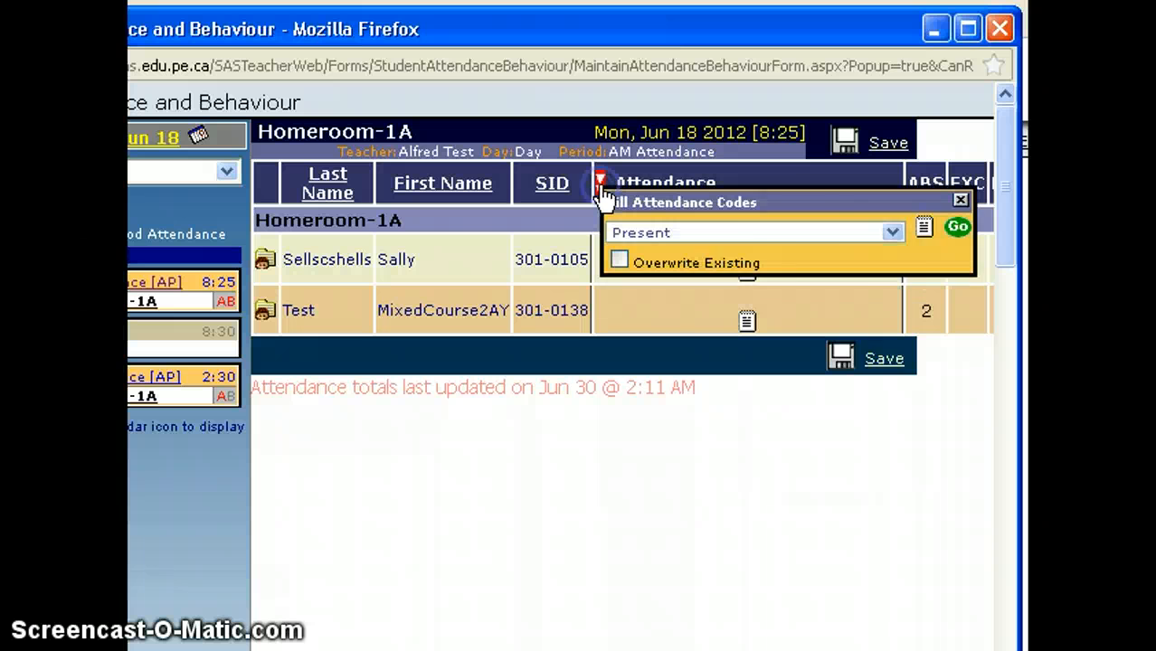
click(891, 232)
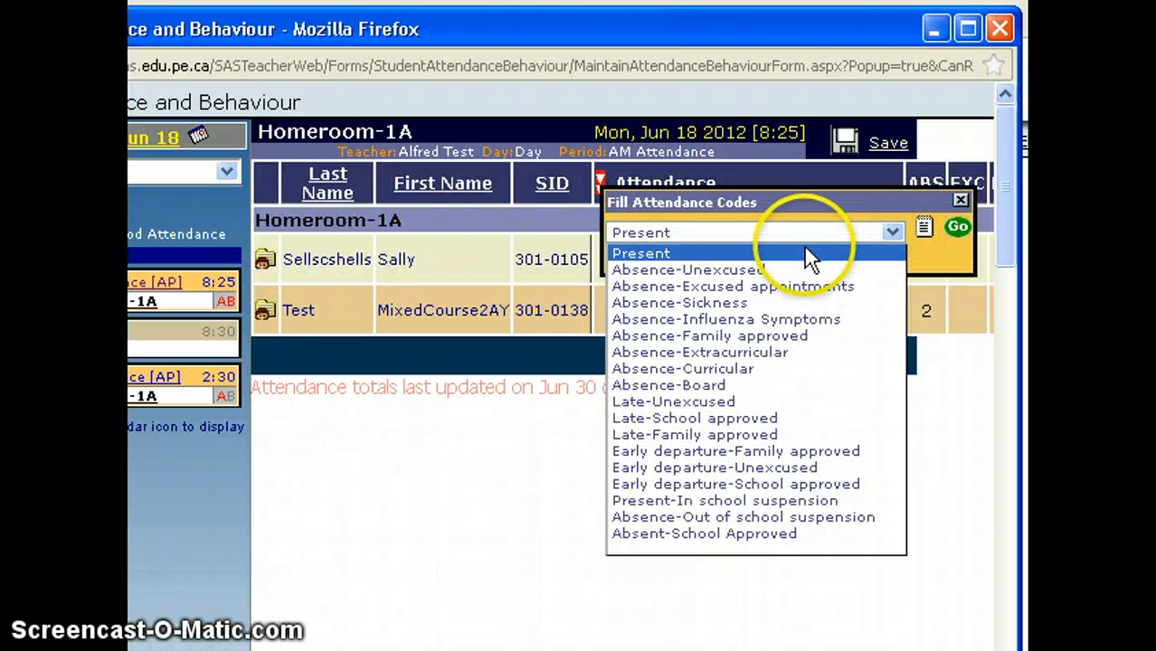
click(805, 255)
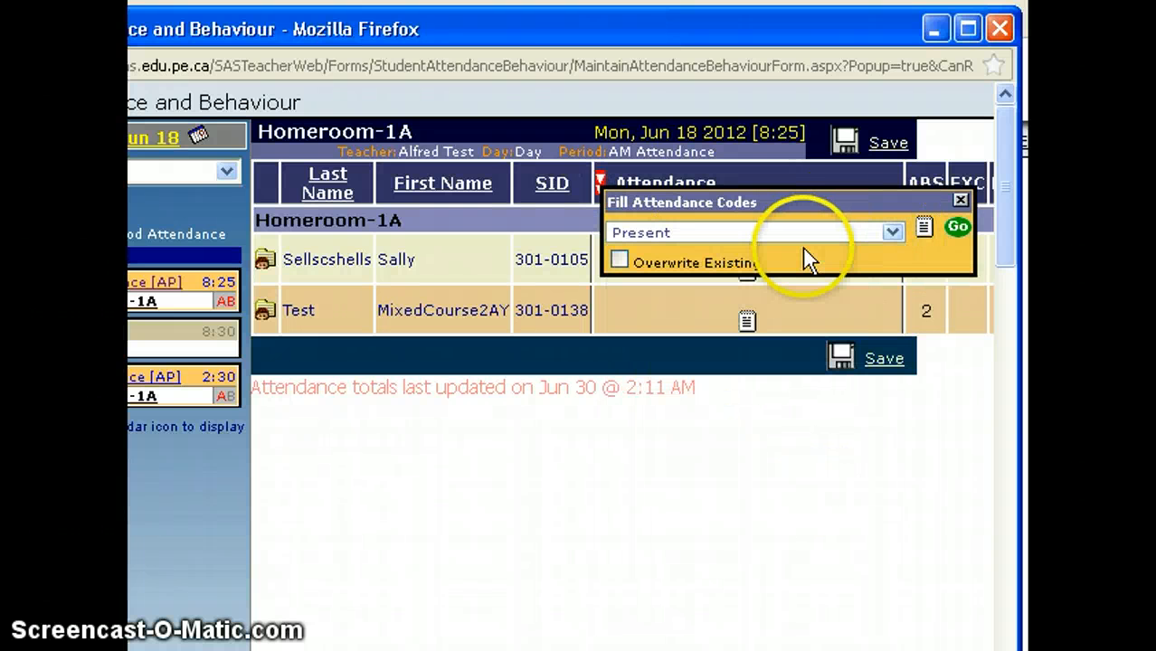
click(957, 226)
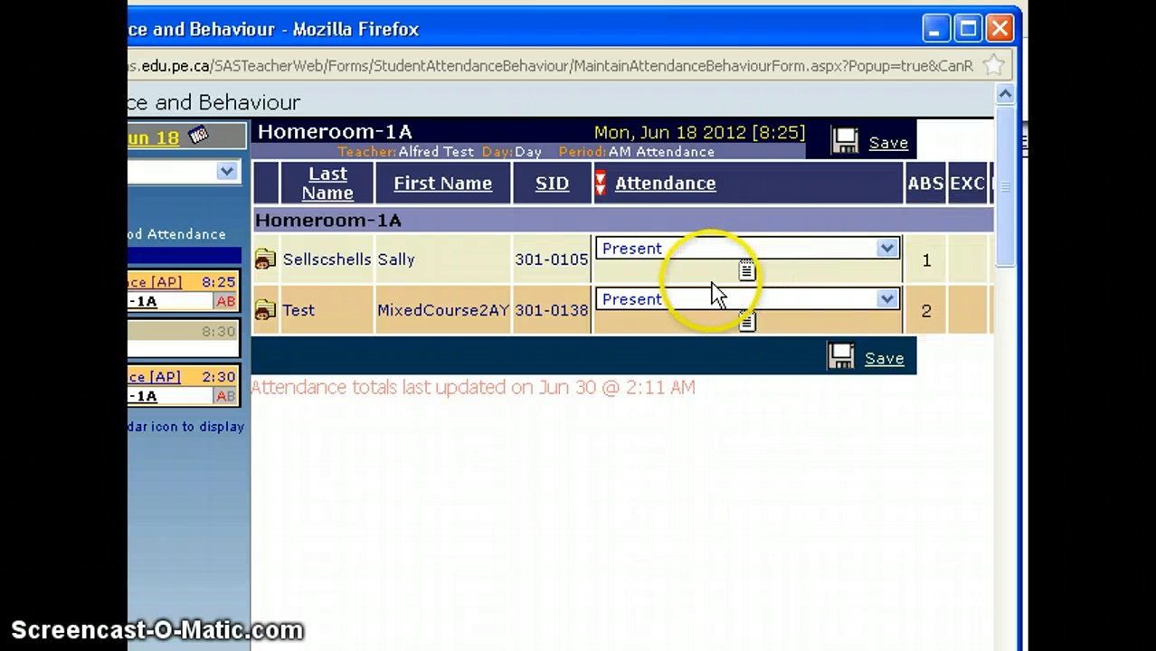
Set the first student's attendance to Absence-Unexcused and add an attendance comment beginning with "bus".
click(890, 246)
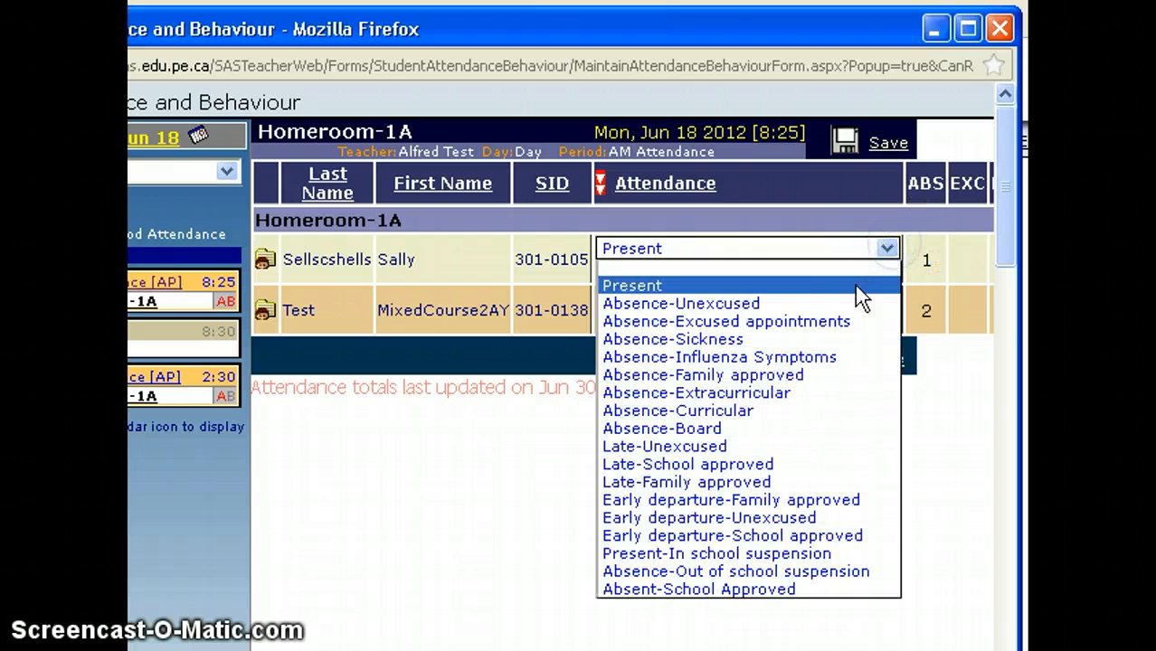
click(850, 298)
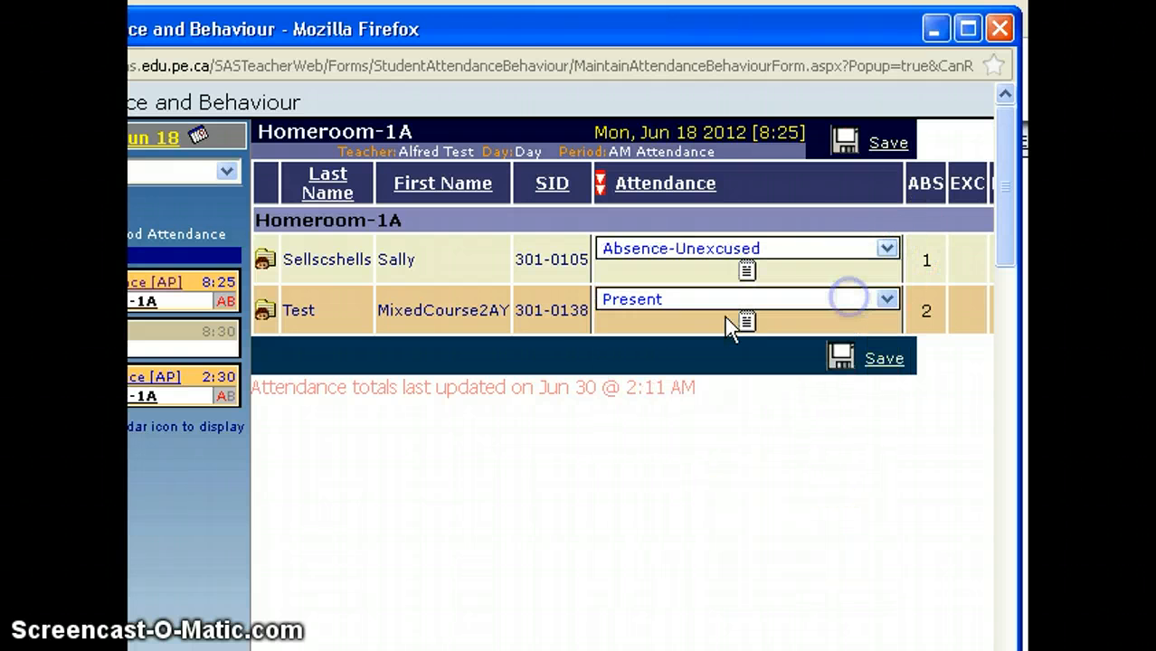
click(746, 269)
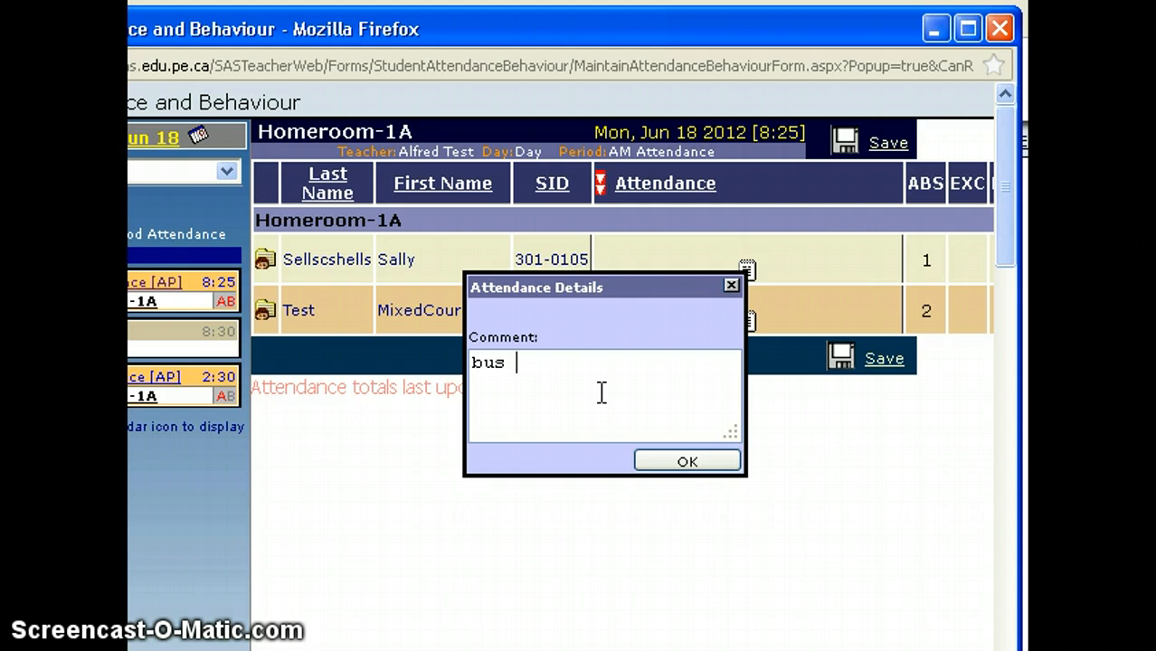
click(669, 465)
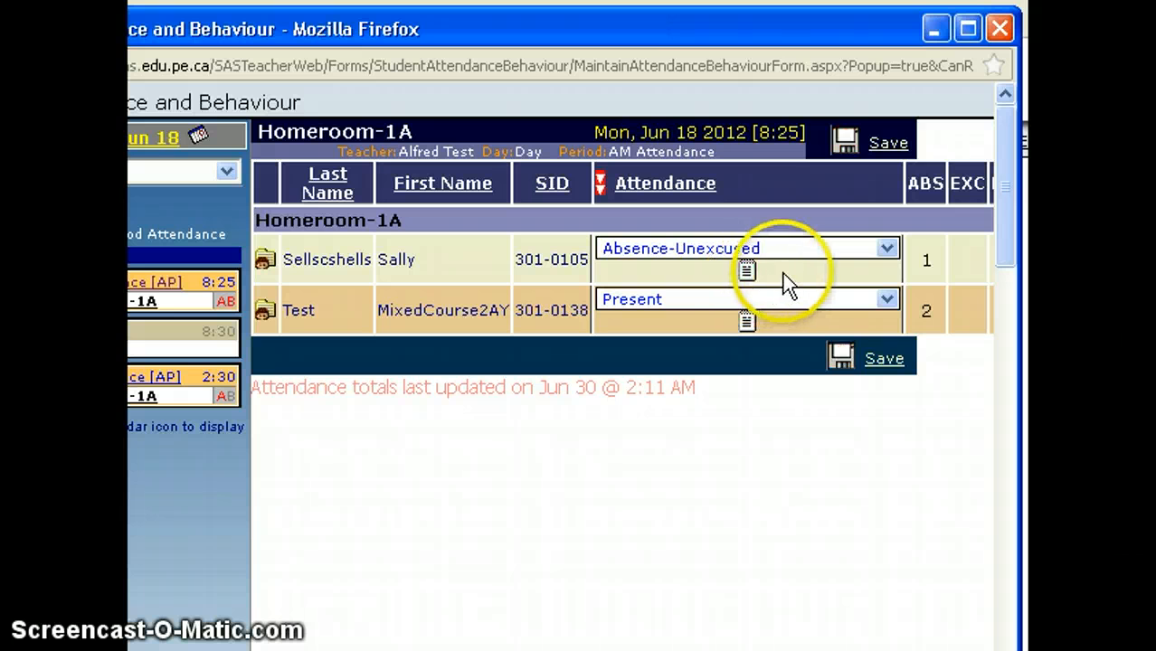
Save the AM attendance for Homeroom-1A and widen the attendance window to show all the totals columns.
click(889, 138)
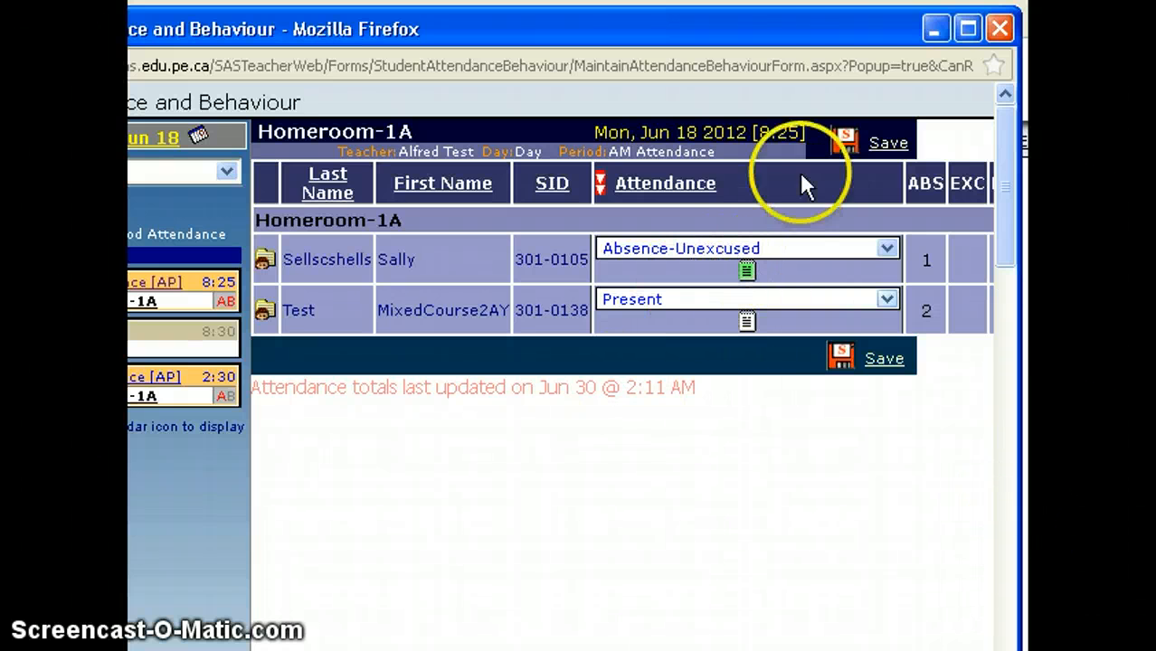
drag(837, 27, 666, 31)
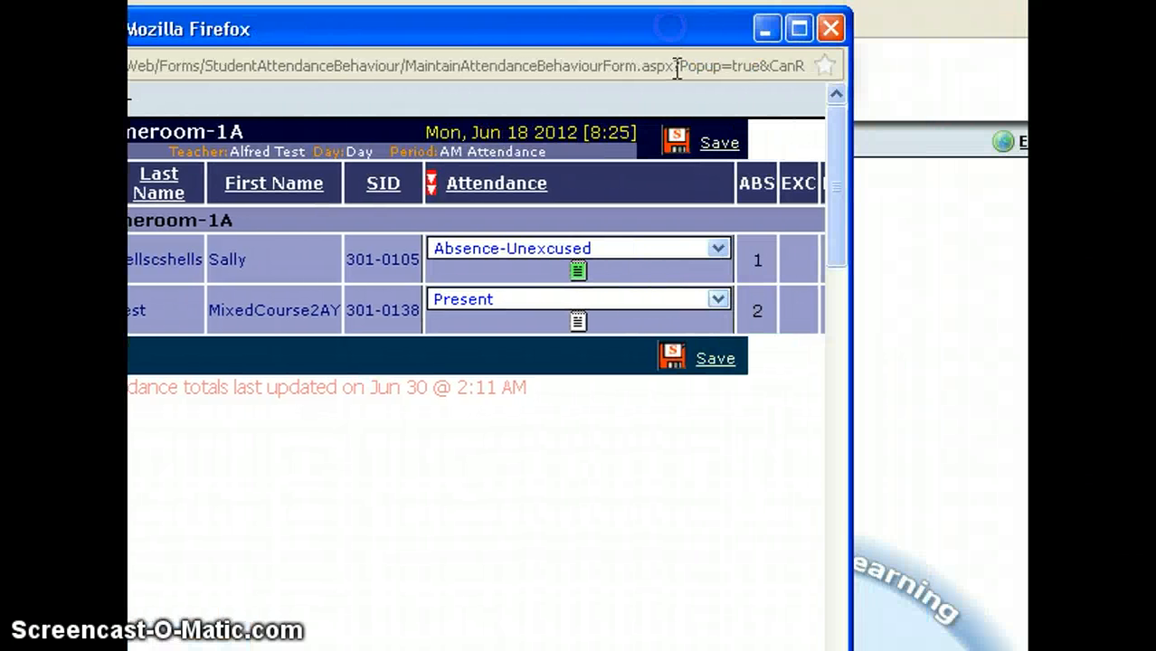
drag(849, 251, 1028, 247)
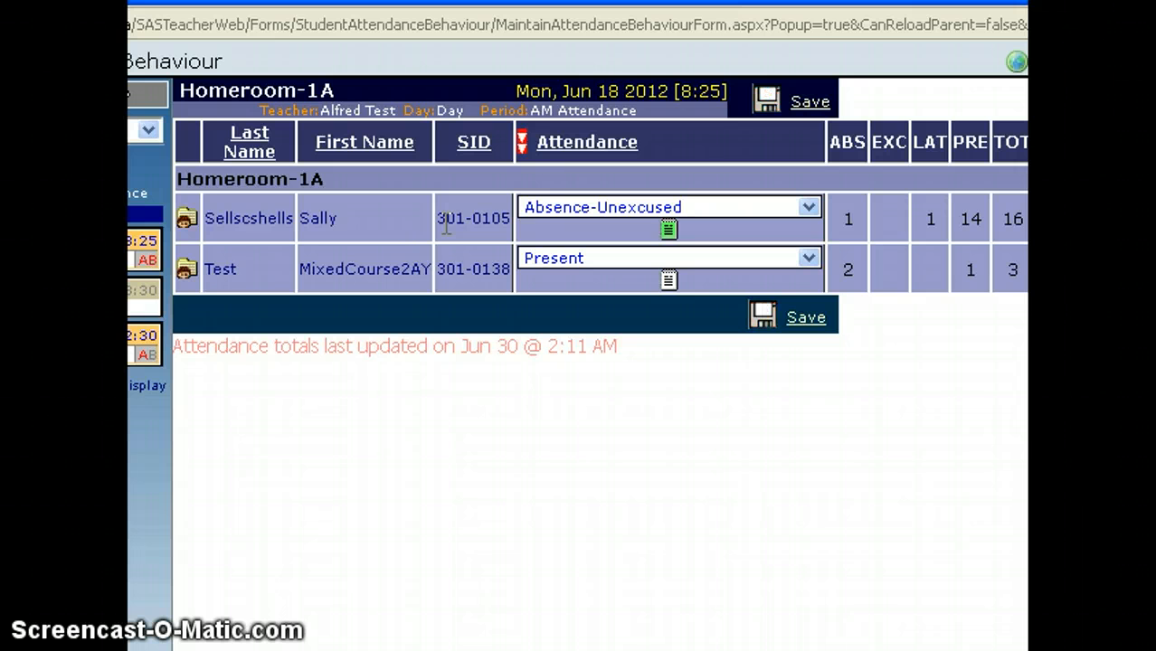
Open the first student's weekly attendance summary, browse back to the week of May 28, 2012, and return to the week of Jun 18.
click(185, 226)
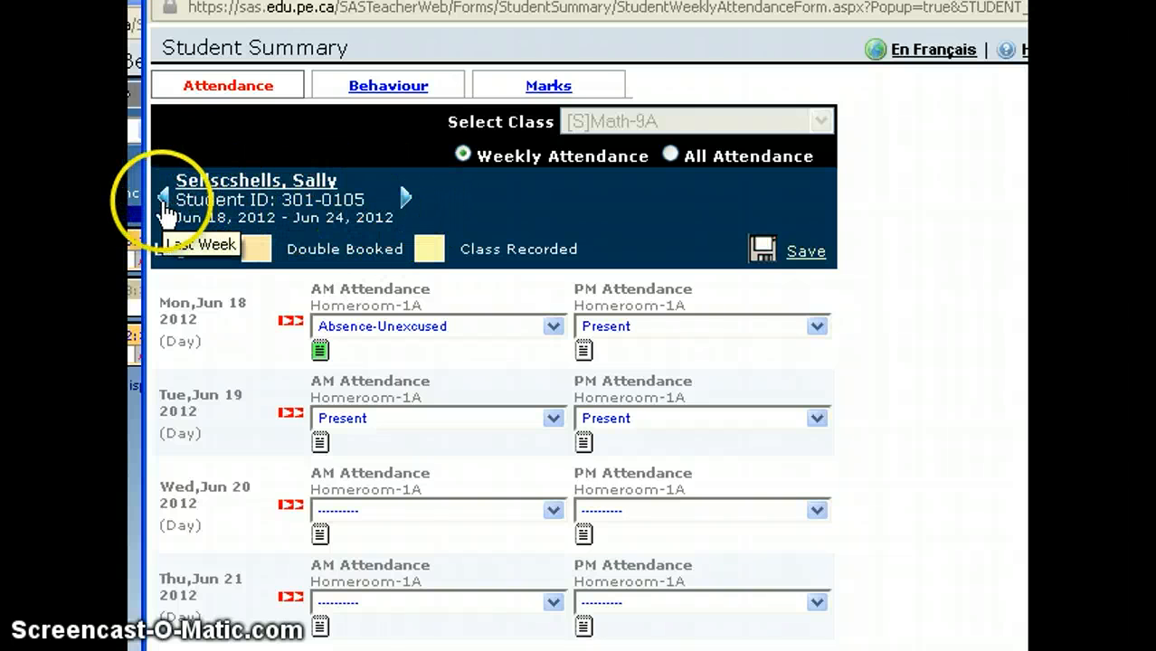
click(162, 201)
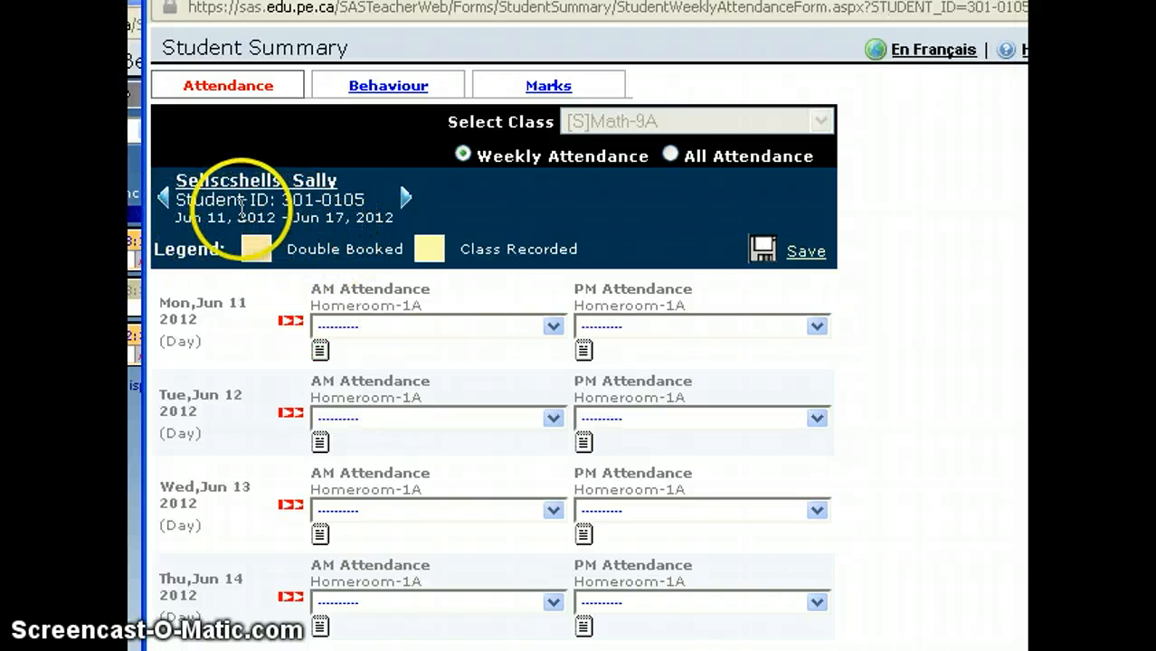
click(161, 201)
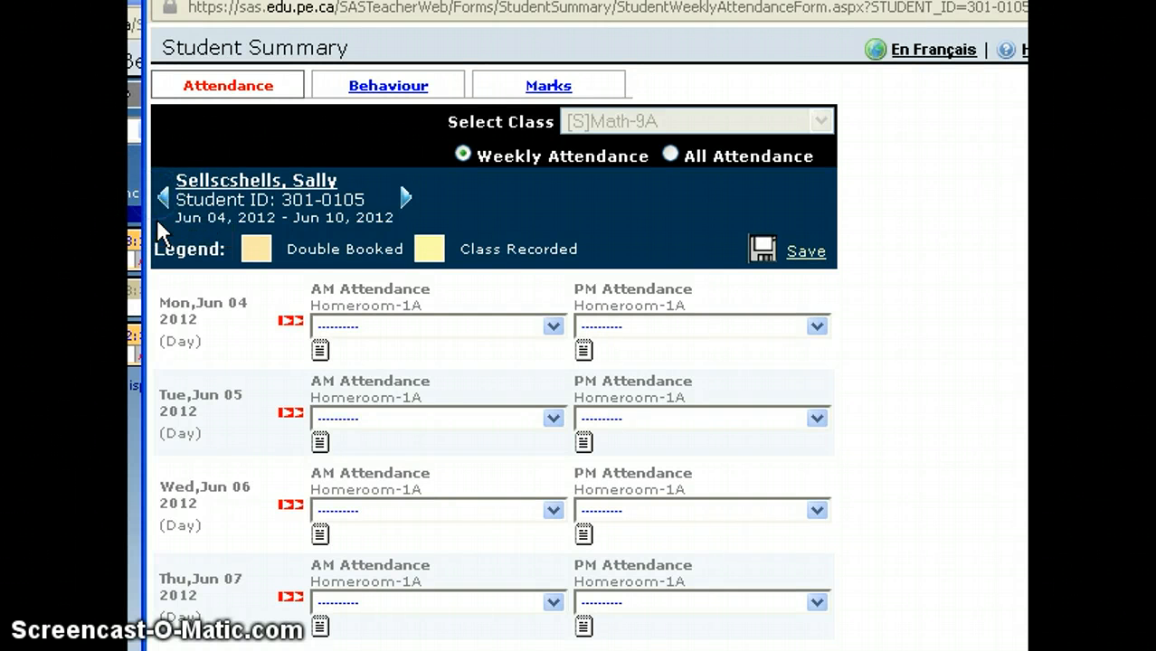
click(161, 198)
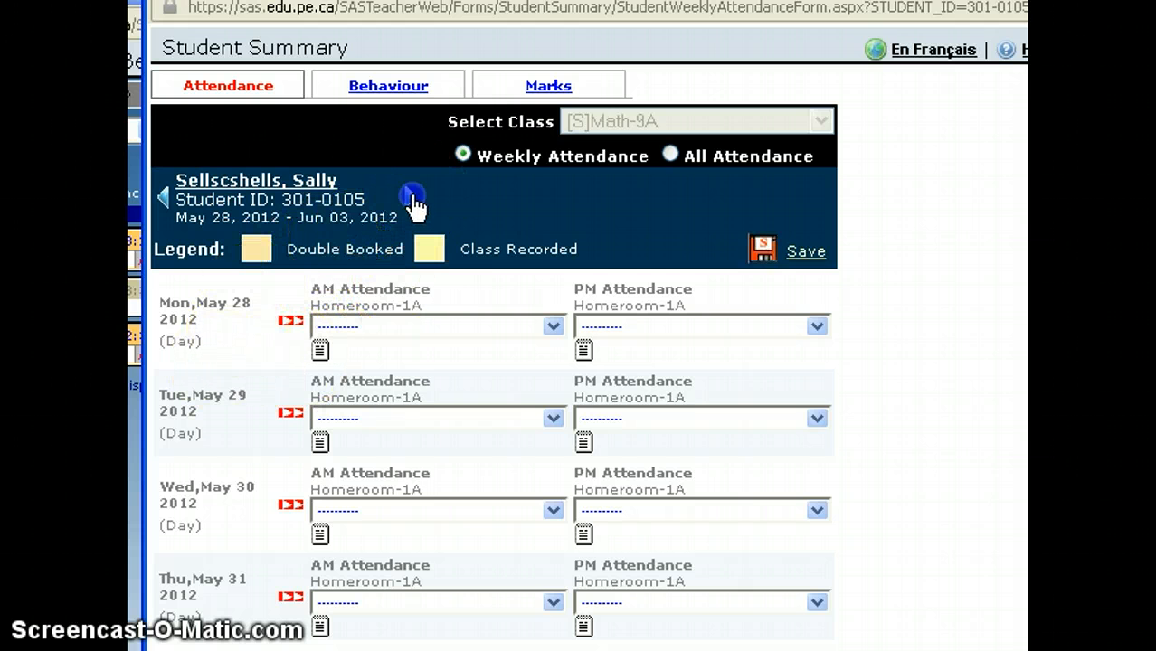
click(409, 198)
click(409, 199)
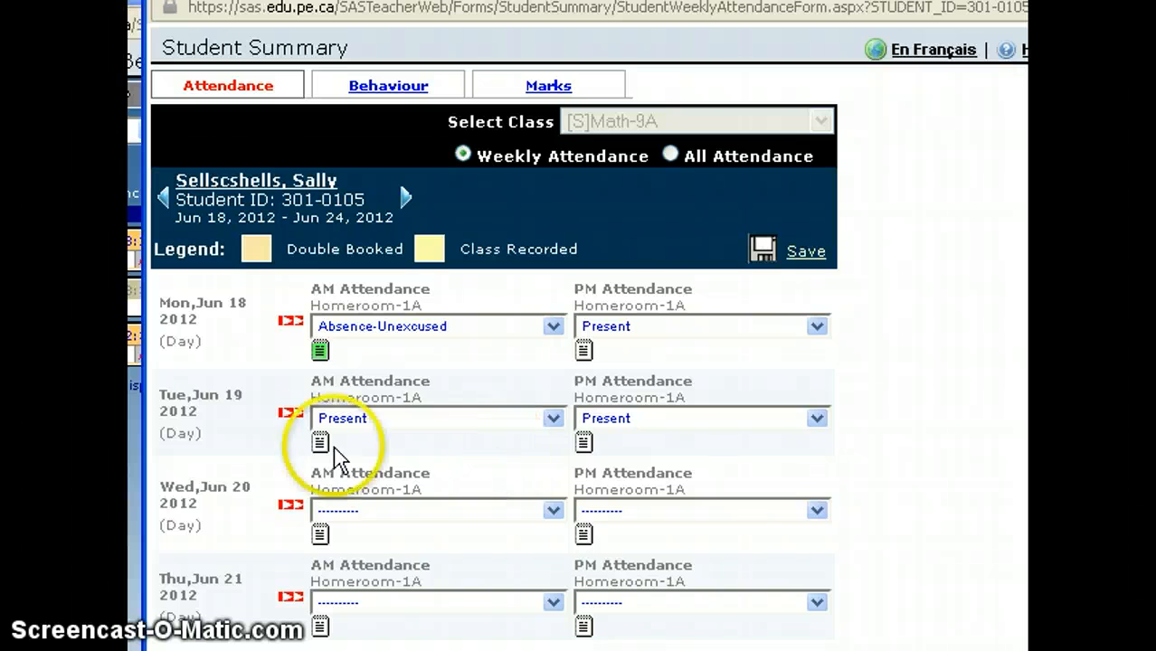
Start filling the student's whole-day attendance for Tue, Jun 19, 2012, with the code Absence-Unexcused.
click(555, 419)
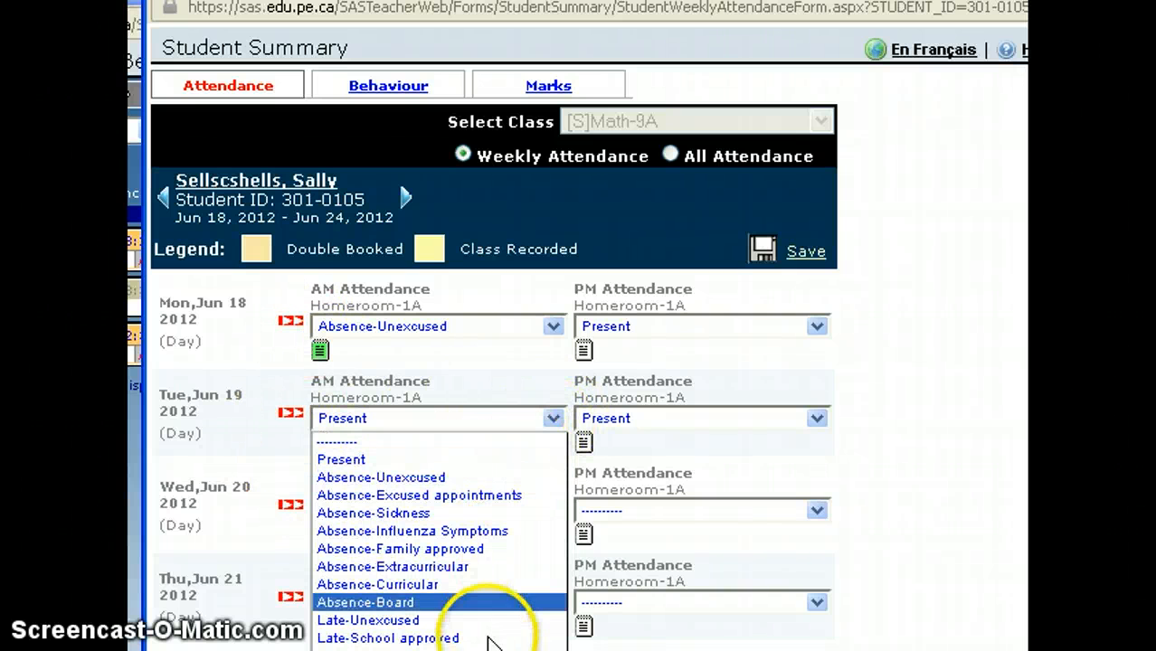
click(874, 406)
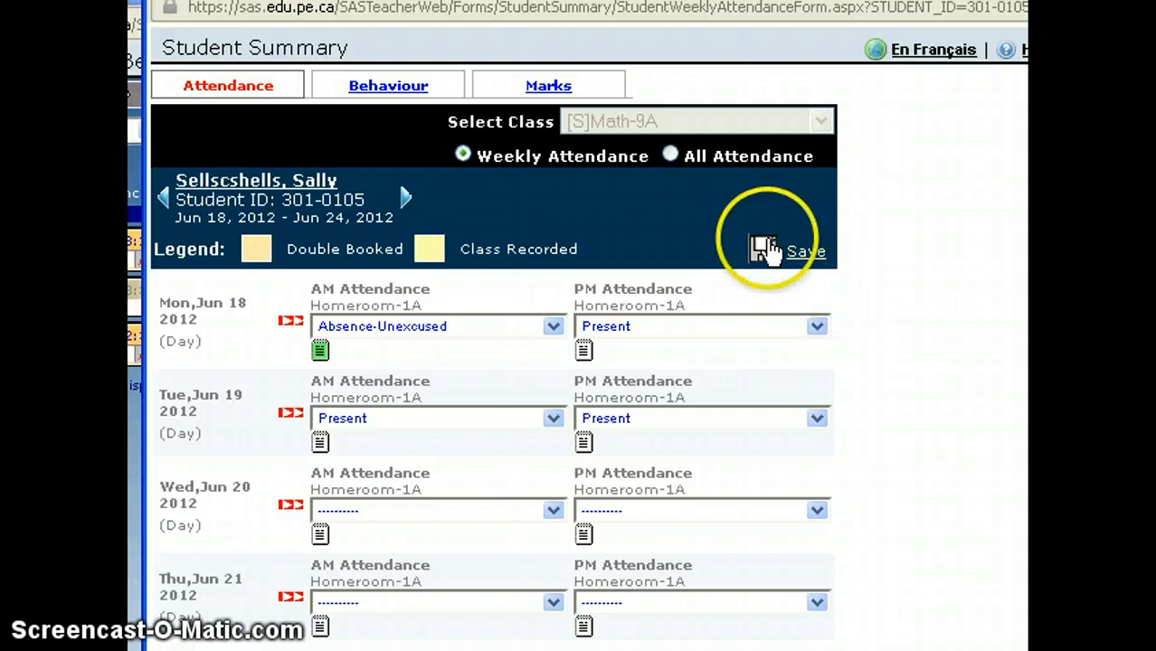
click(286, 416)
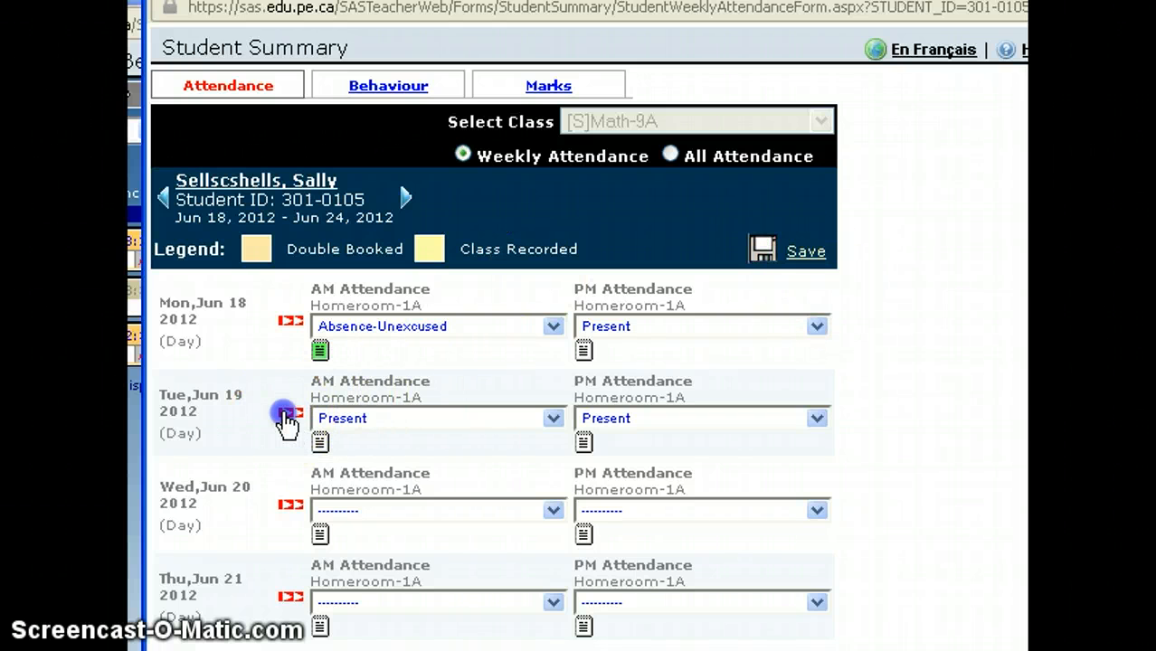
click(576, 460)
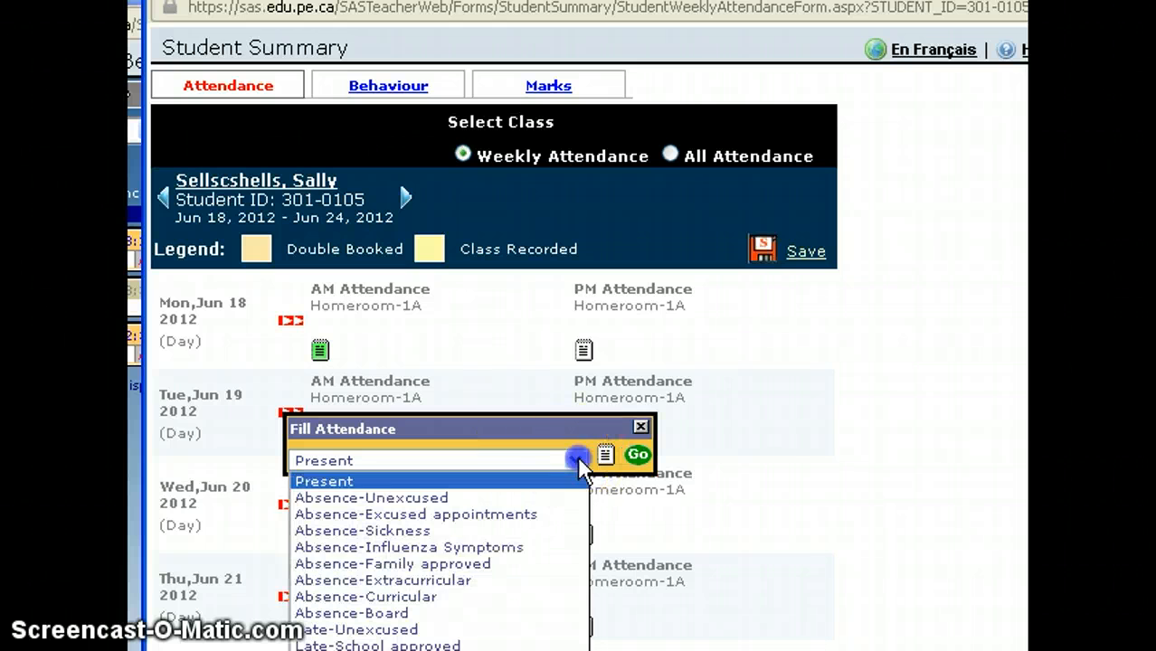
click(535, 498)
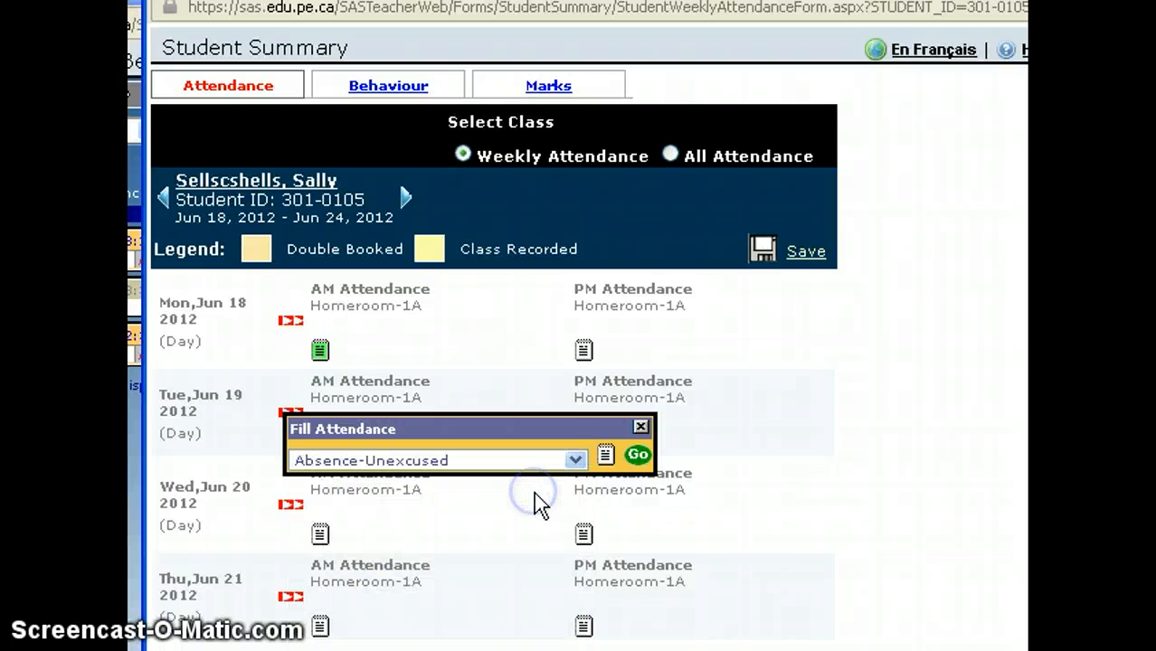
Add the comment "away on trip" to the Tuesday attendance fill.
click(637, 456)
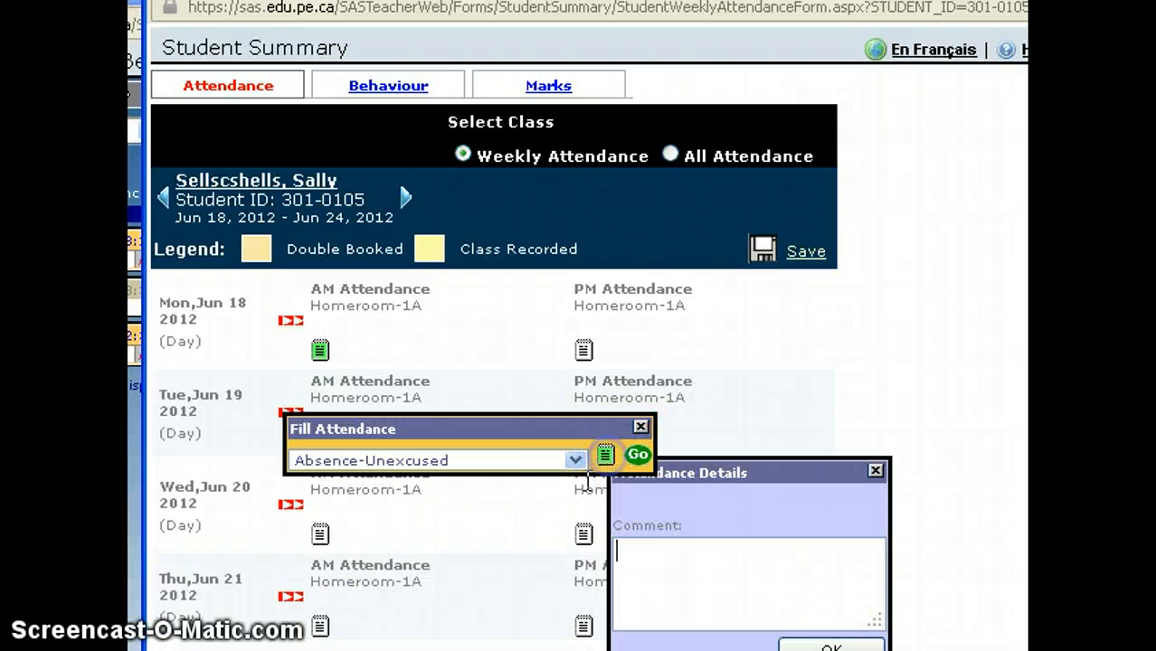
click(683, 563)
click(583, 349)
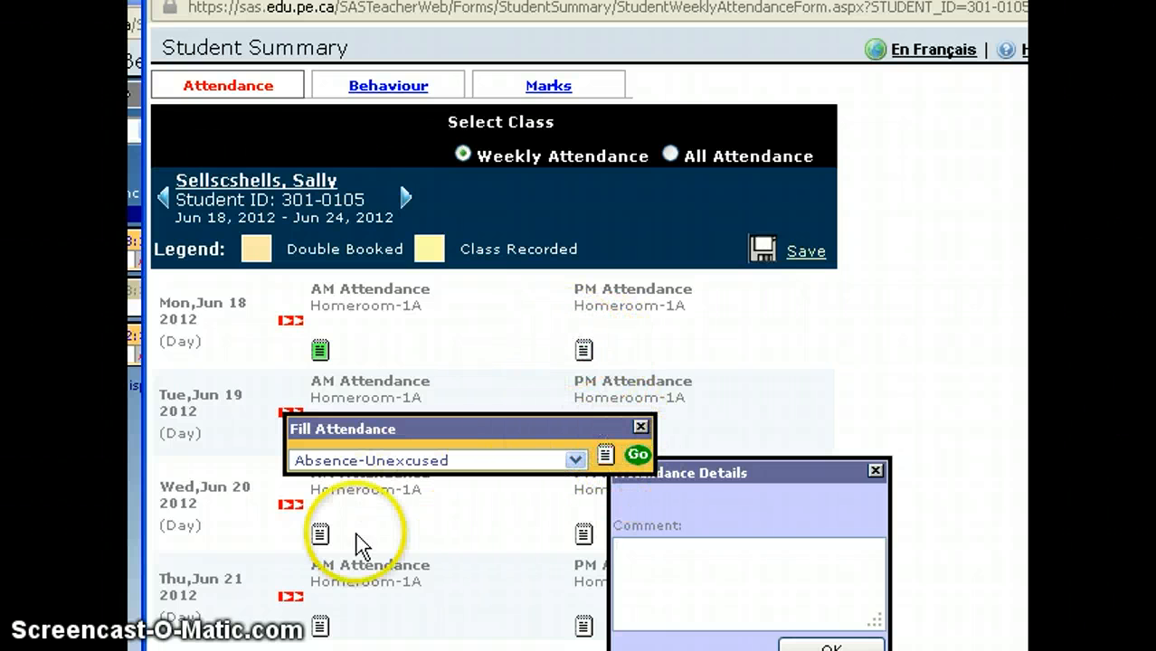
click(831, 609)
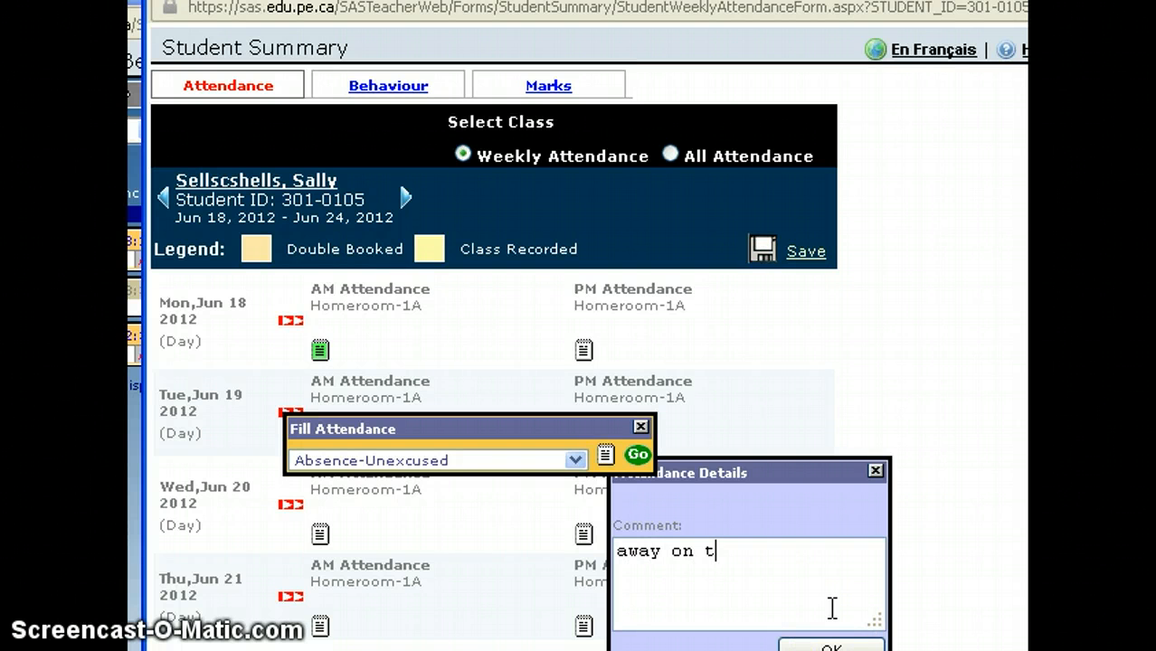
click(831, 644)
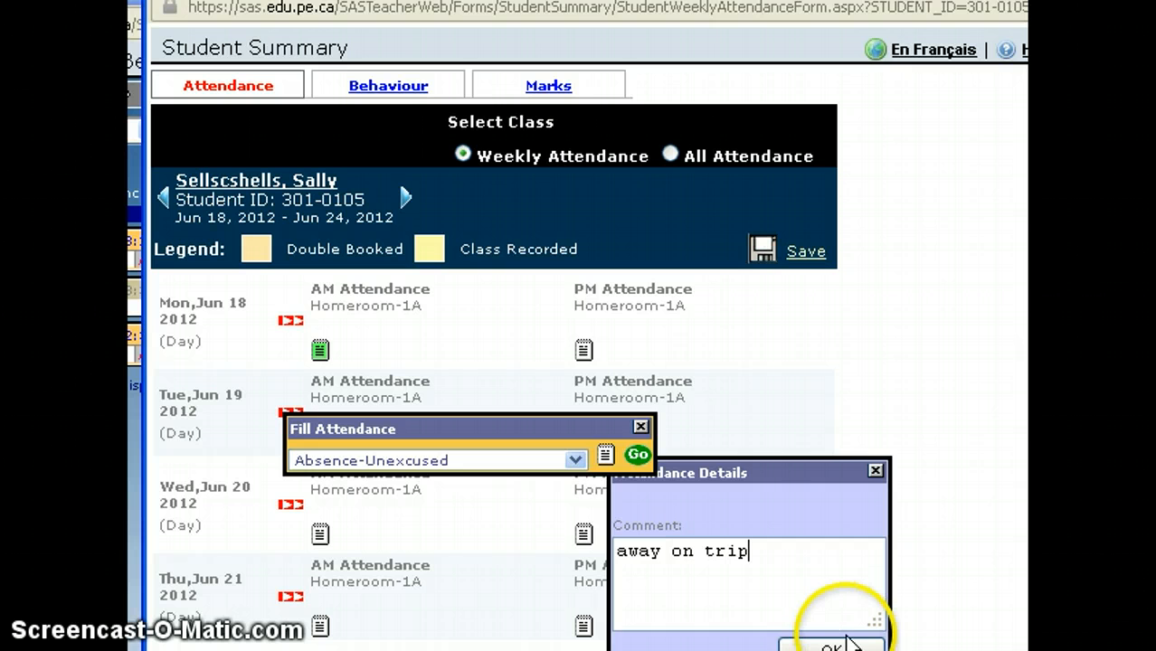
Apply the fill to Tuesday's AM and PM attendance and save the student's weekly attendance.
click(639, 475)
click(637, 458)
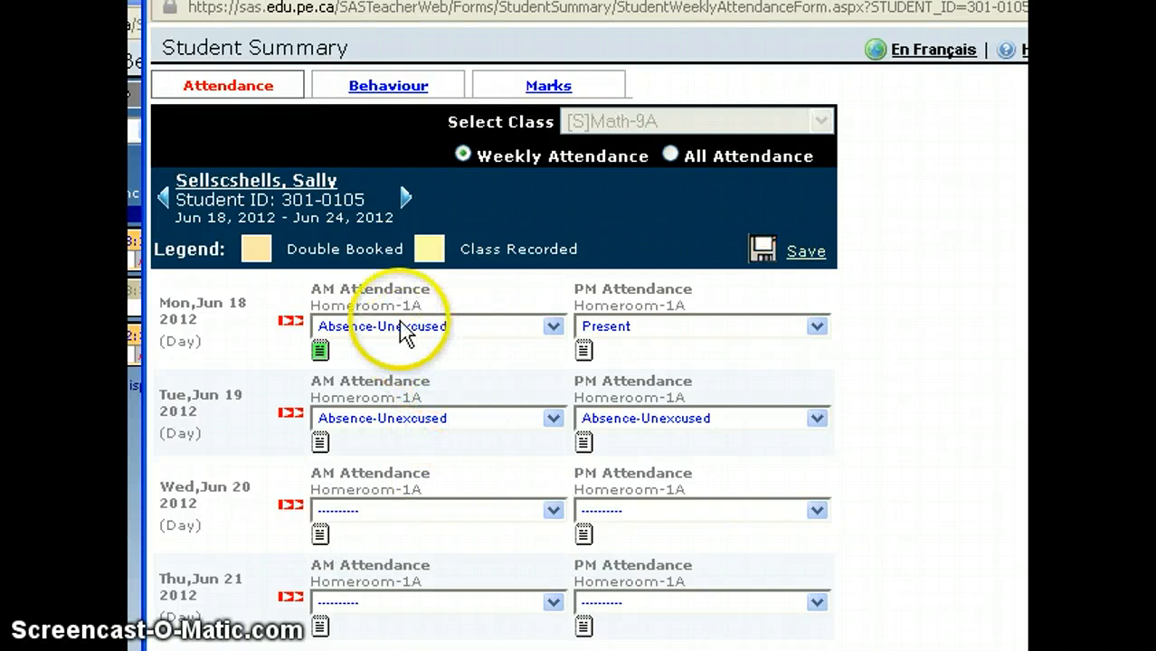
click(806, 251)
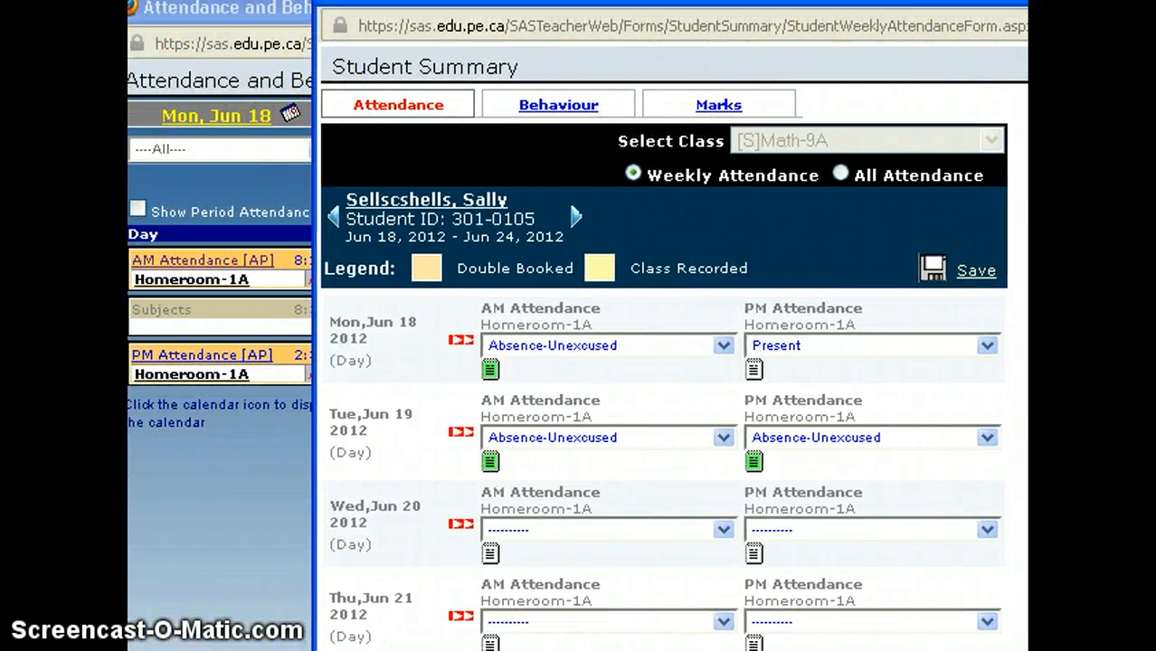
Return from the student summary to Homeroom-1A's AM attendance for Fri, Jun 15, 2012, and view the first student's attendance code choices.
click(1022, 3)
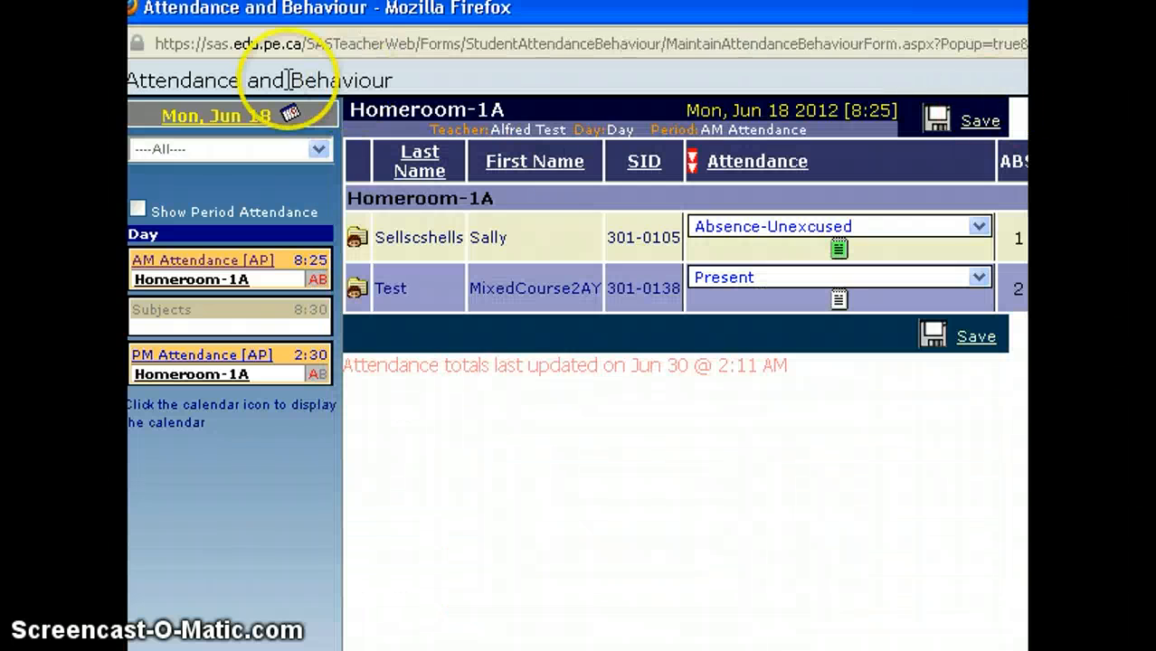
click(242, 117)
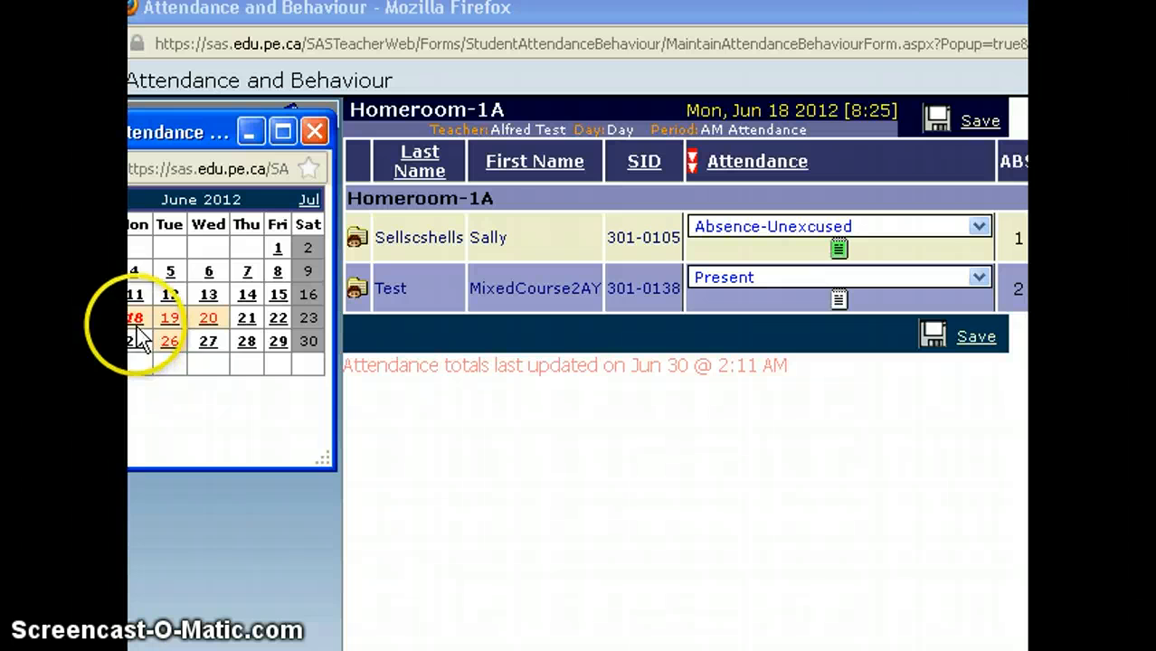
click(275, 295)
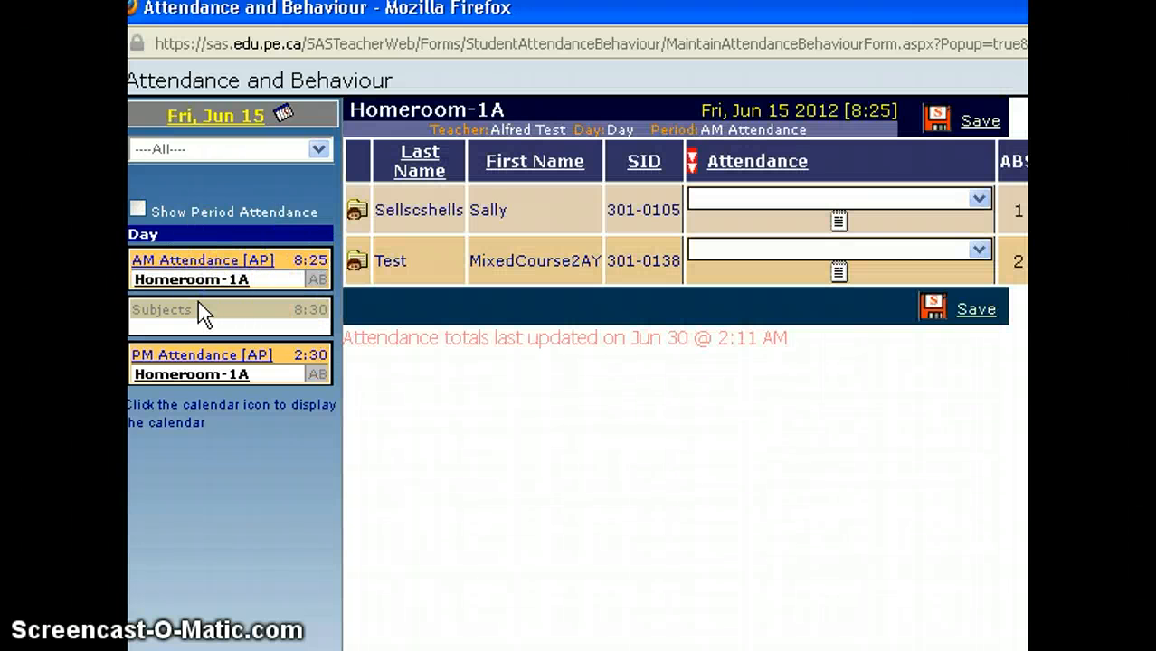
click(978, 199)
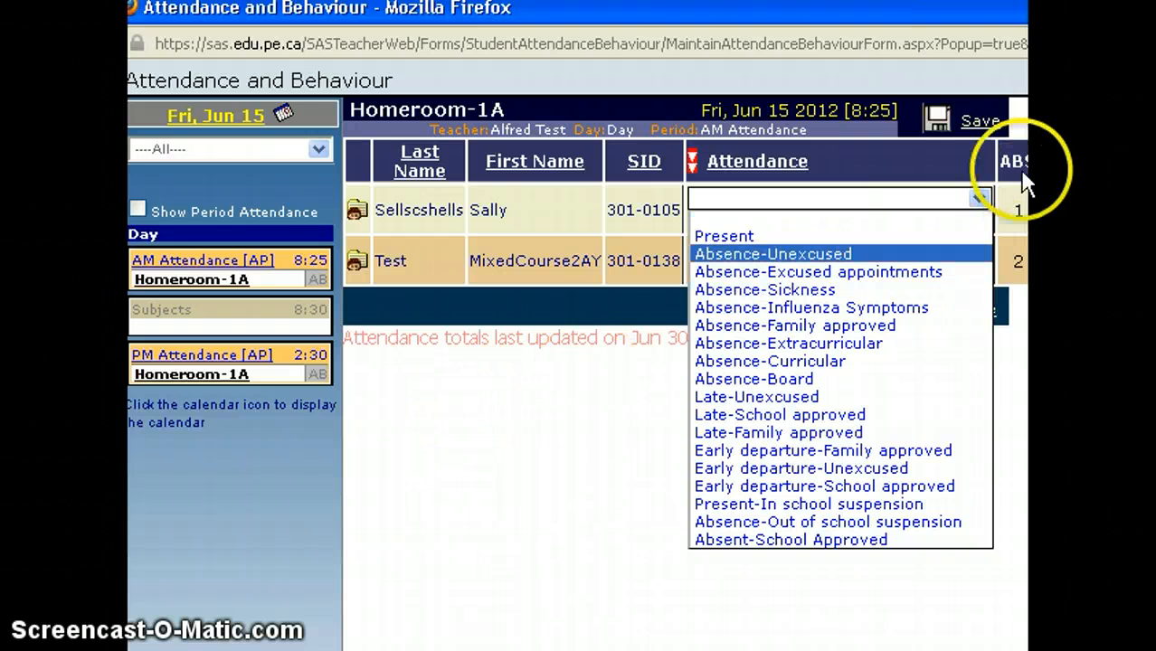
click(983, 125)
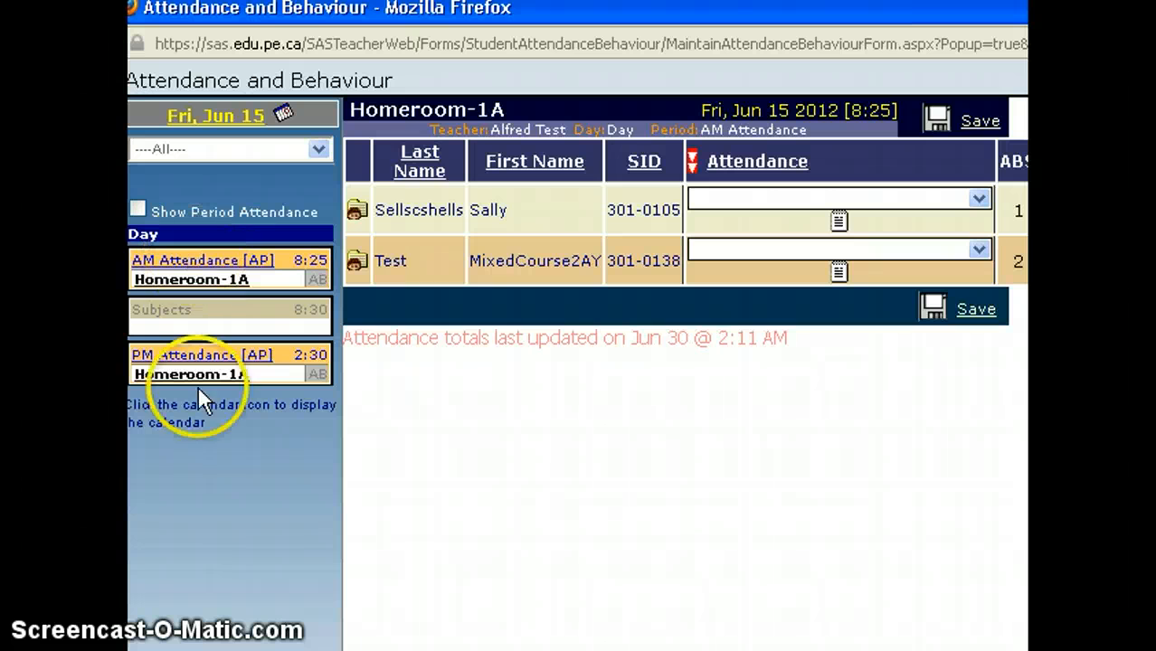